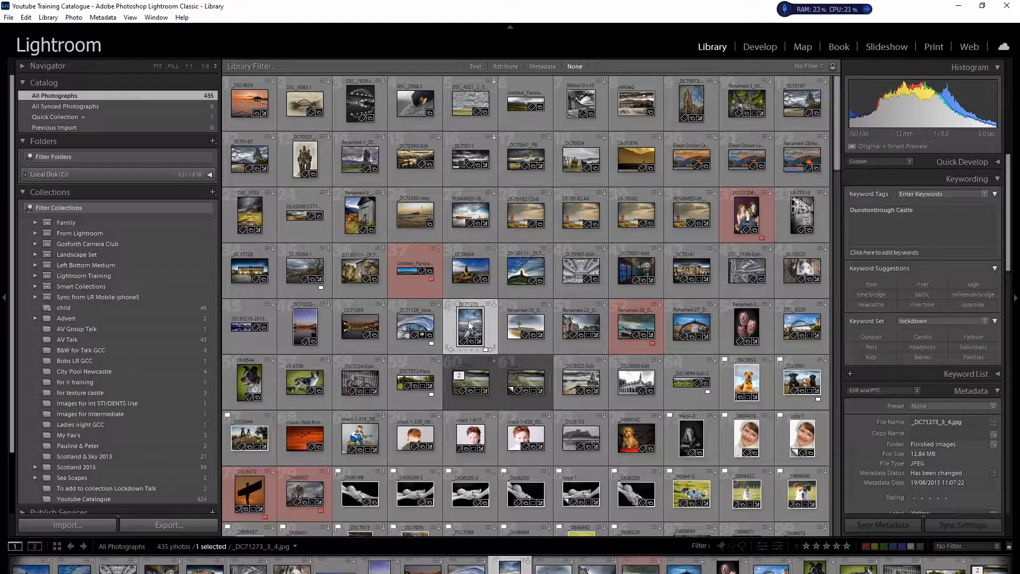
- Try a 4 x 5 / 8 x 10 crop on the castle photo, reposition the image inside it, and reset the crop
{"action": "key", "text": "r"}
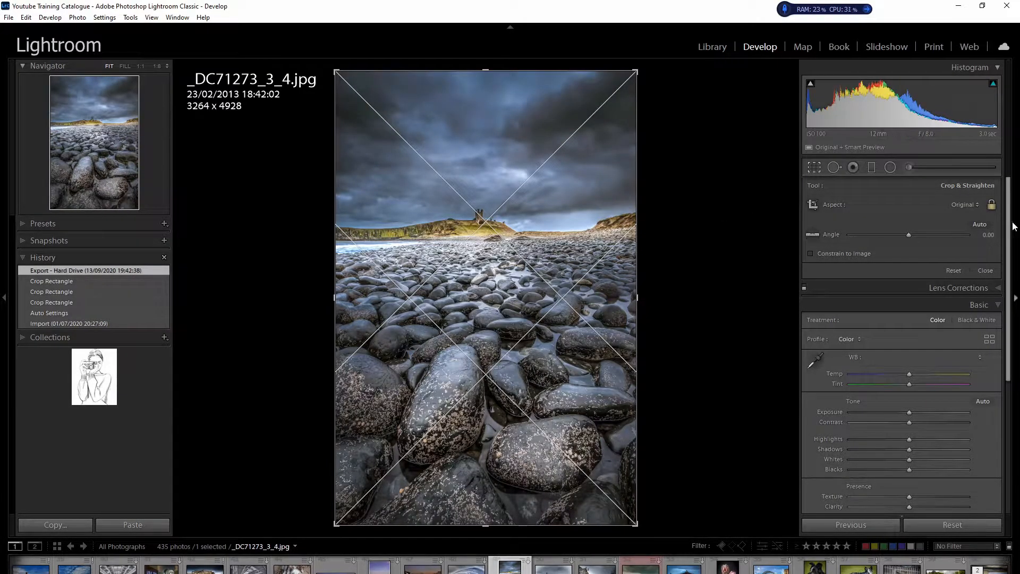
{"action": "left_click", "coordinate": [968, 205]}
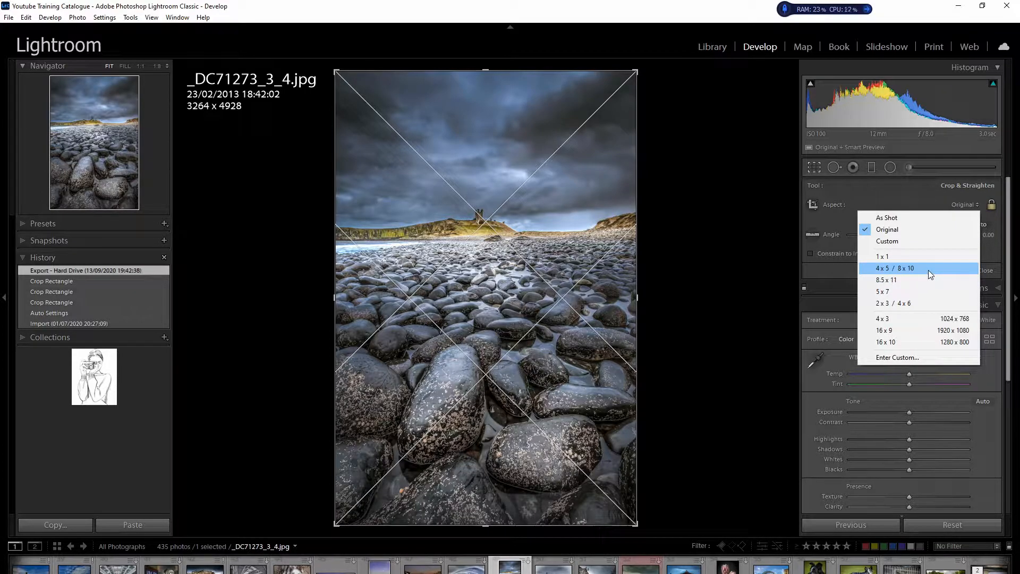
{"action": "left_click", "coordinate": [929, 268]}
{"action": "left_click_drag", "start_coordinate": [490, 326], "coordinate": [485, 347]}
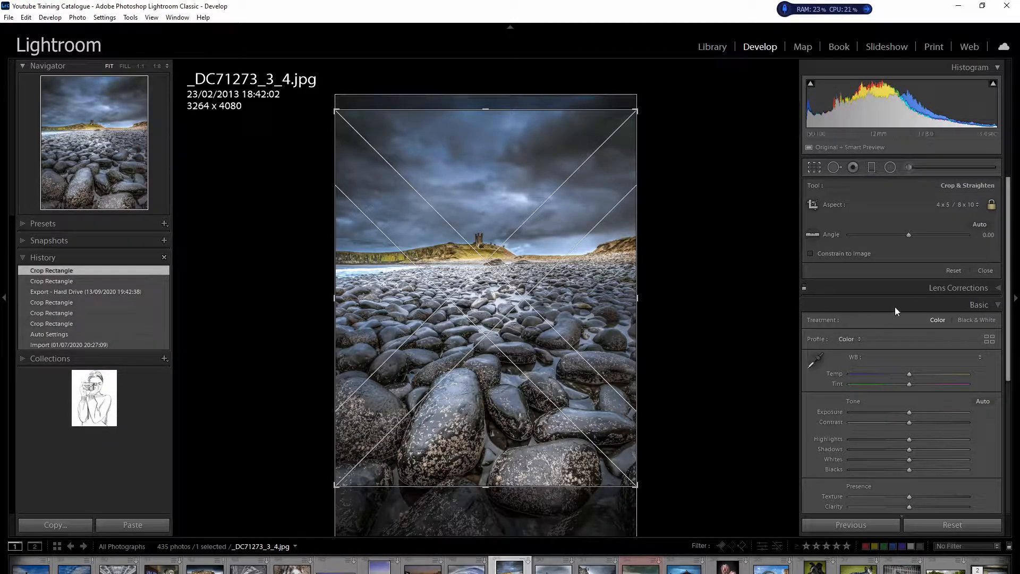
{"action": "left_click", "coordinate": [953, 270]}
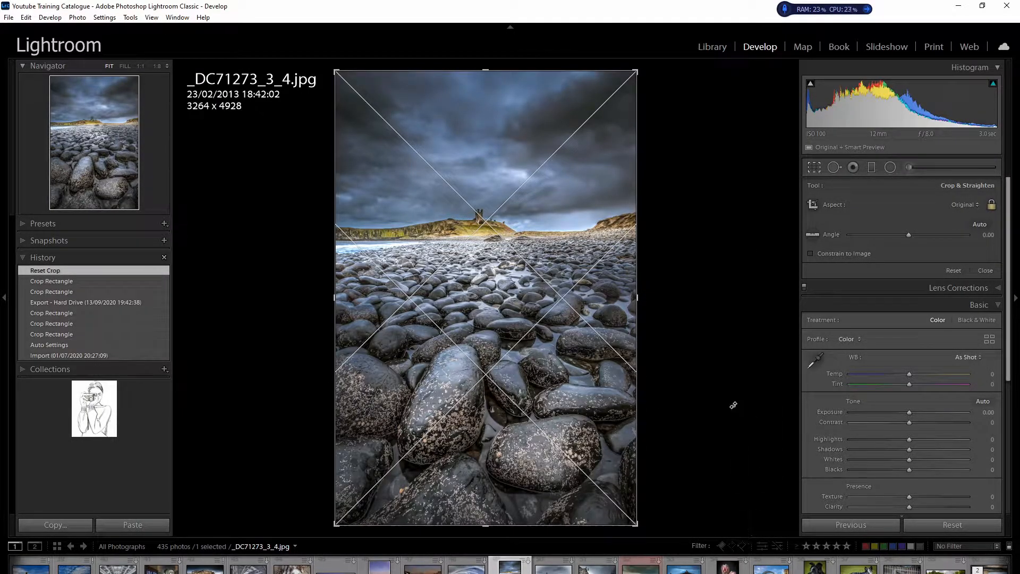
{"action": "left_click", "coordinate": [985, 270]}
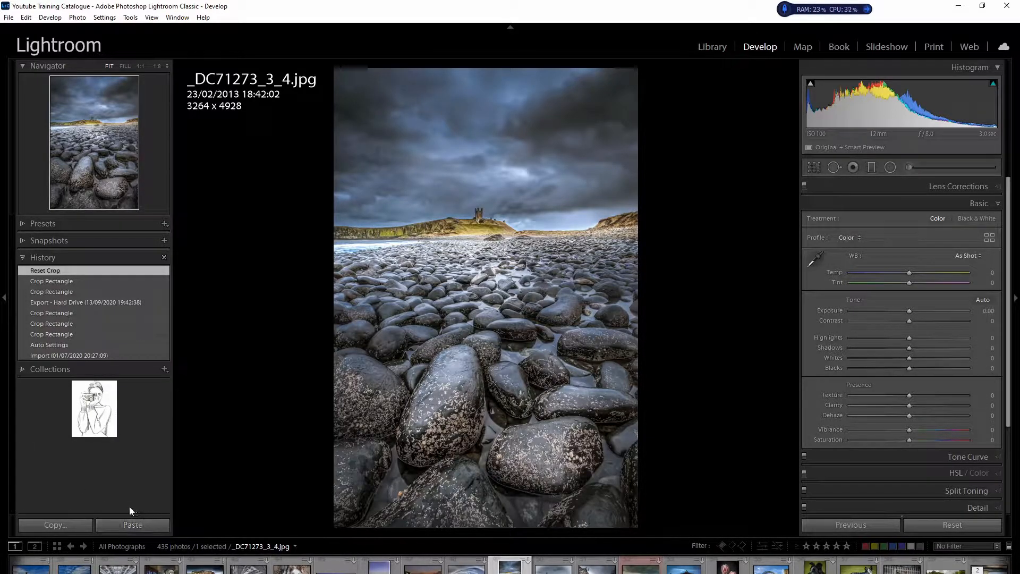
- Return to the Library, hide the thumbnail cell extras, show the toolbar and display the castle photo in Loupe view
{"action": "left_click", "coordinate": [713, 48]}
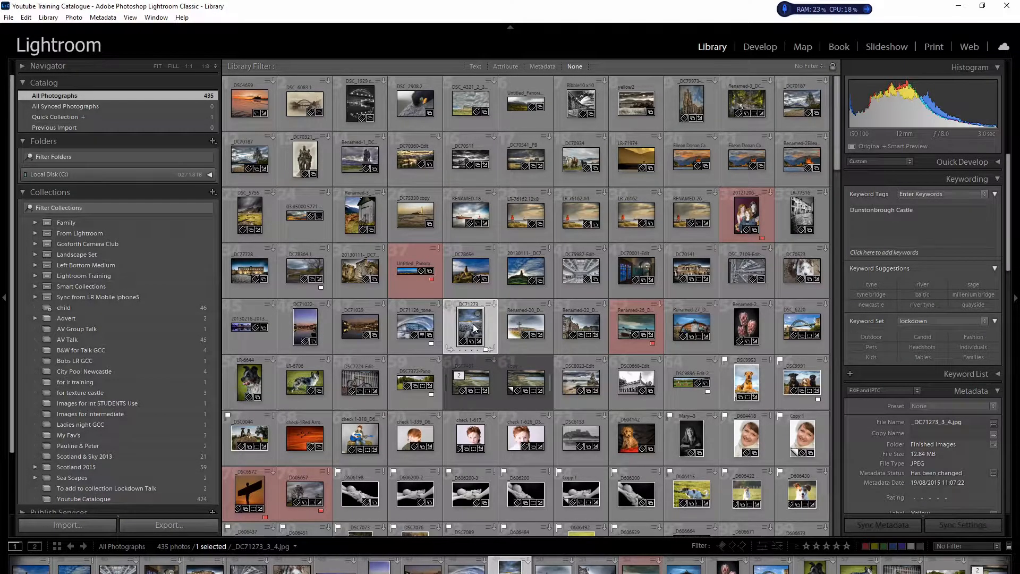
{"action": "key", "text": "j"}
{"action": "key", "text": "t"}
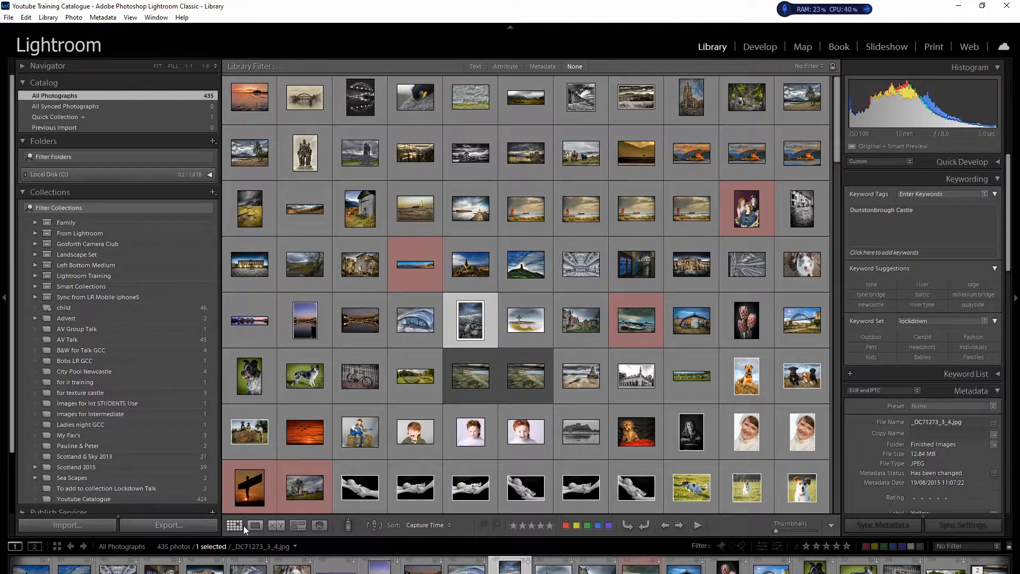
{"action": "left_click", "coordinate": [256, 525]}
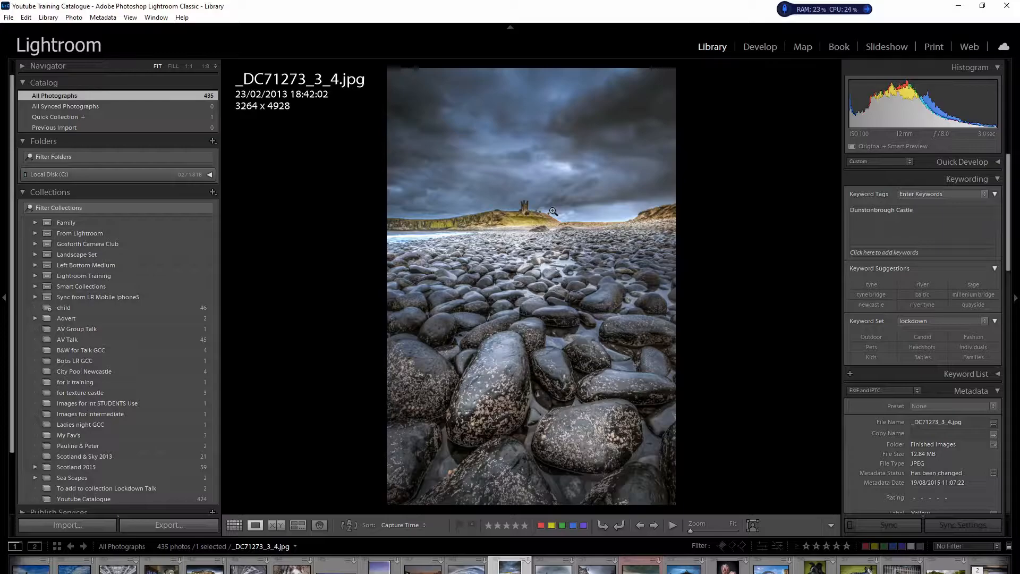
{"action": "left_click", "coordinate": [188, 523]}
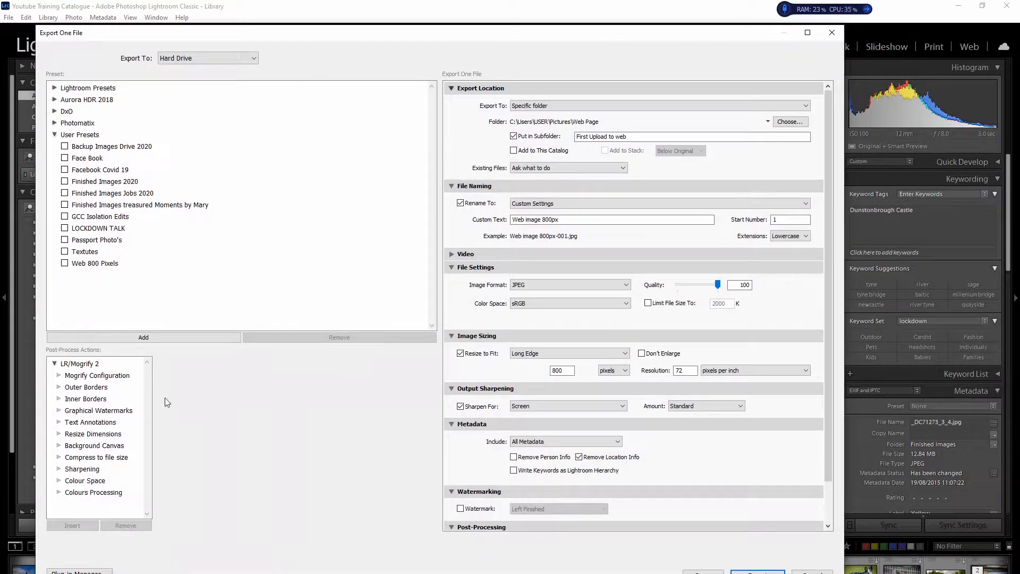
{"action": "left_click_drag", "start_coordinate": [844, 527], "coordinate": [831, 509]}
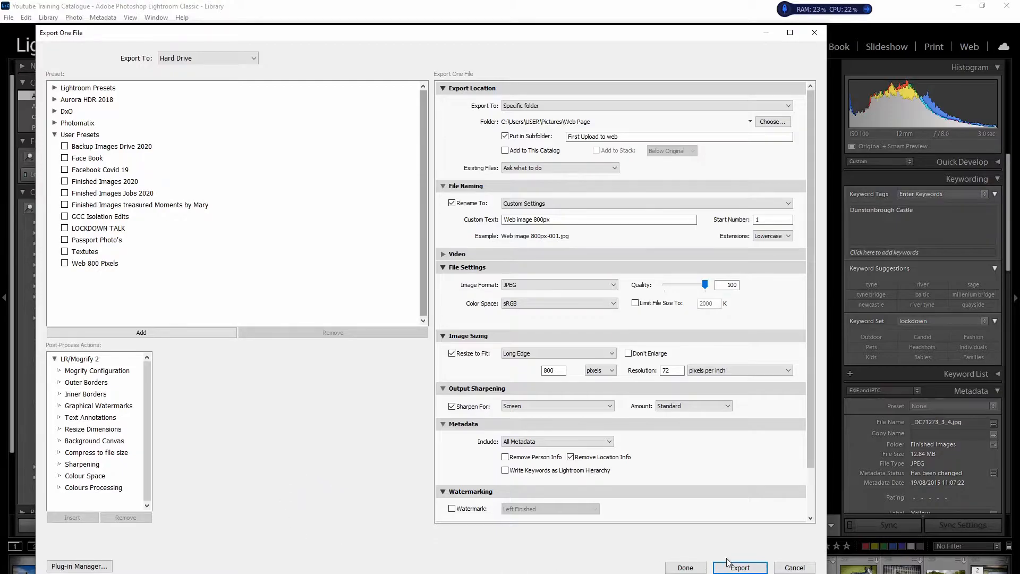
{"action": "left_click", "coordinate": [795, 568]}
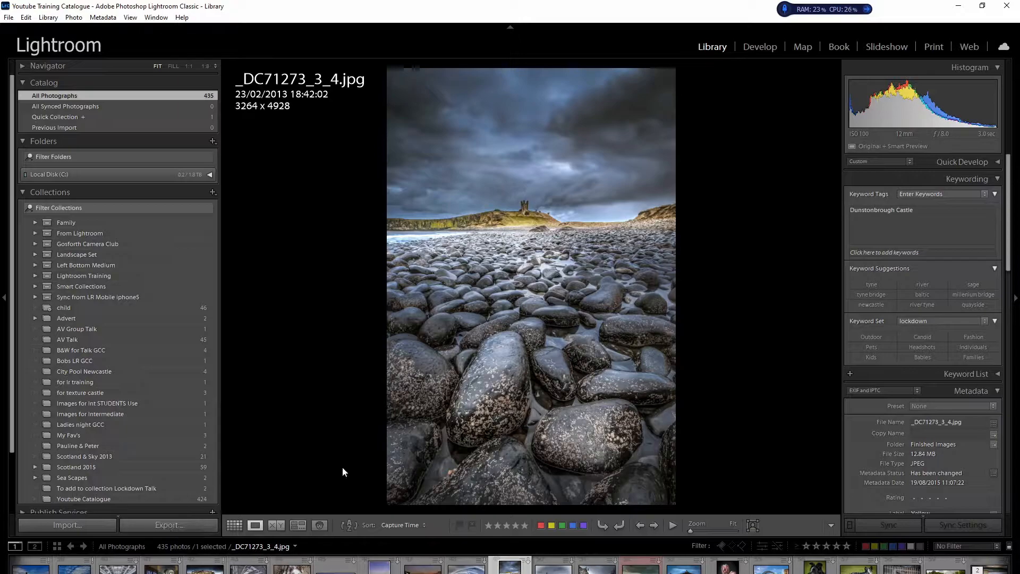
- Examine the export commands and presets offered for the castle photo, from both the main image and its filmstrip thumbnail
{"action": "right_click", "coordinate": [498, 242]}
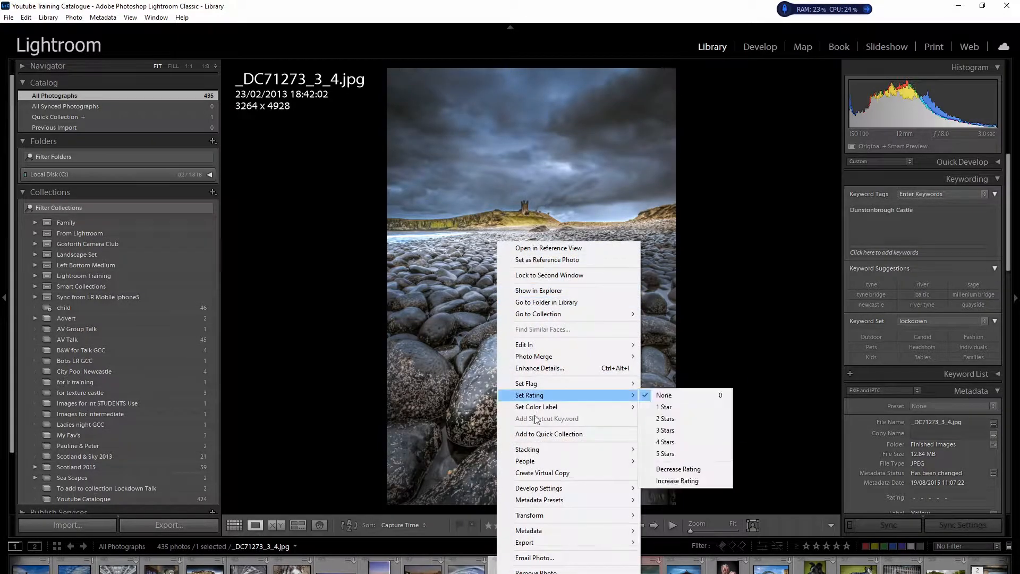
{"action": "mouse_move", "coordinate": [542, 542]}
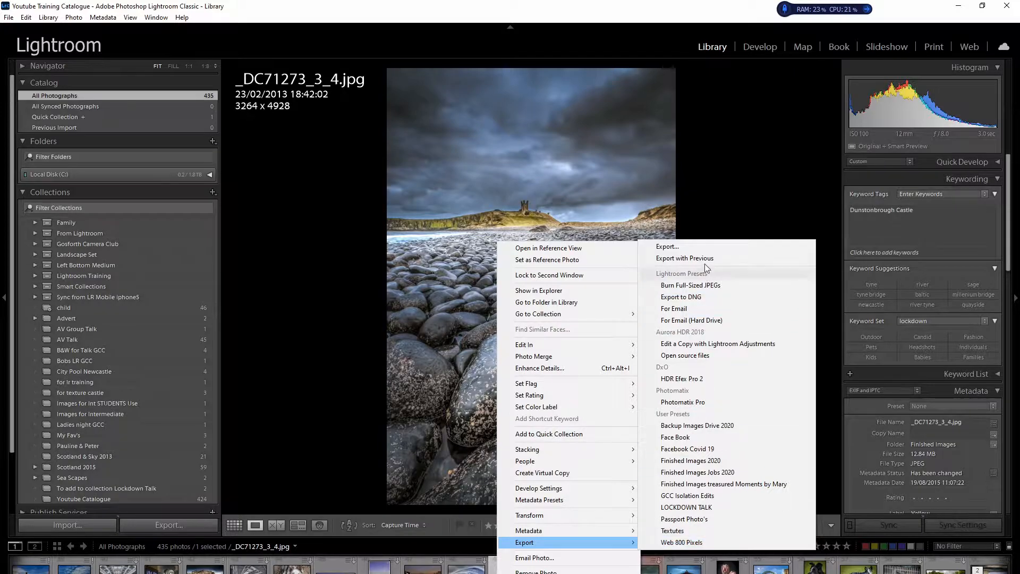
{"action": "mouse_move", "coordinate": [518, 530]}
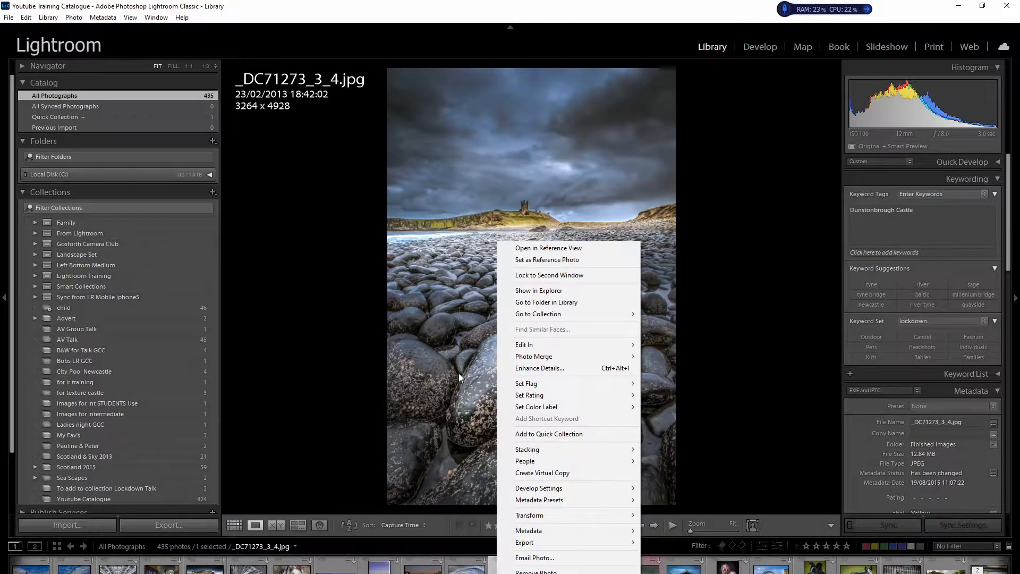
{"action": "left_click", "coordinate": [734, 280]}
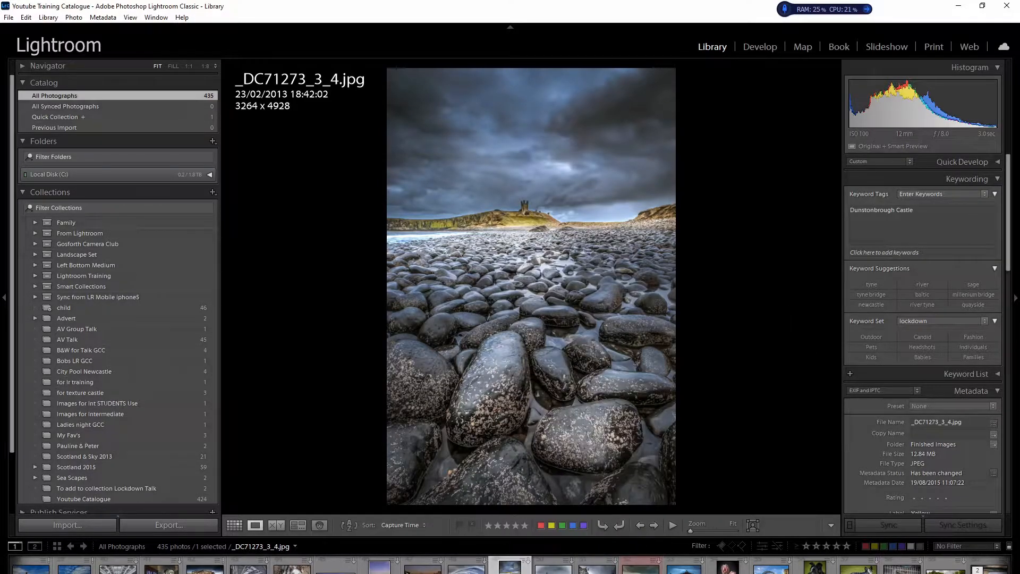
{"action": "right_click", "coordinate": [506, 571]}
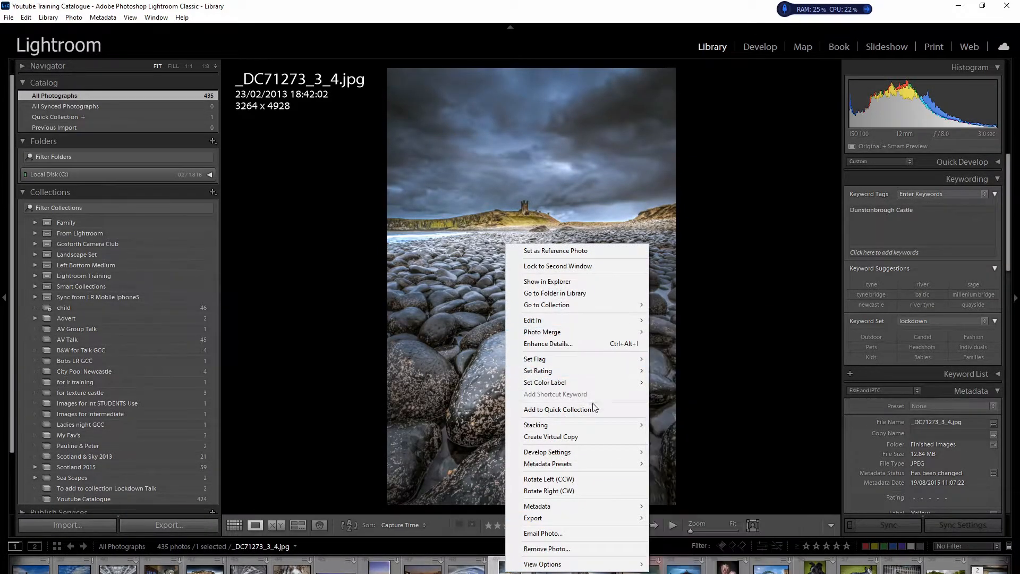
{"action": "mouse_move", "coordinate": [573, 517]}
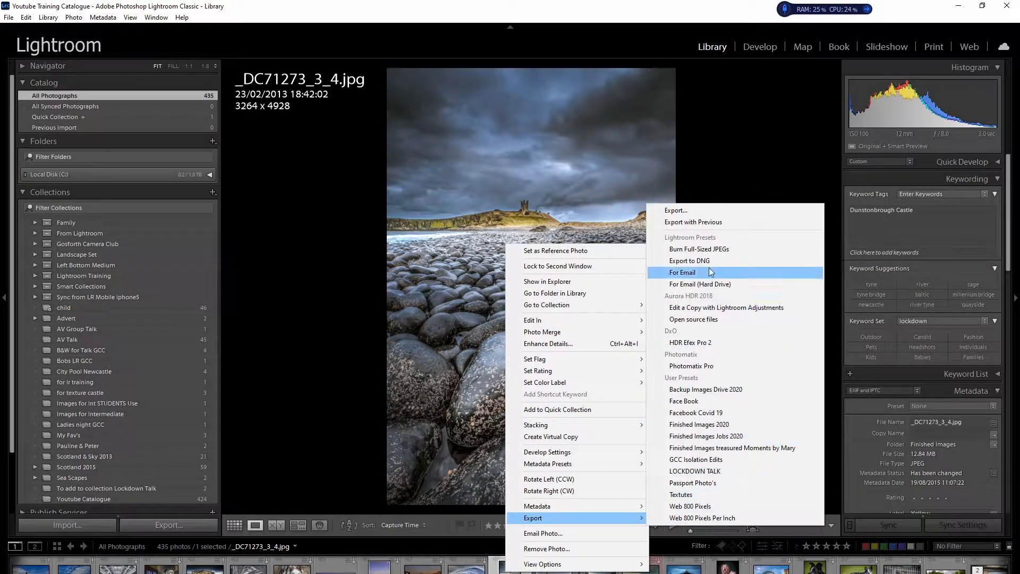
{"action": "left_click", "coordinate": [451, 205]}
{"action": "left_click", "coordinate": [458, 357]}
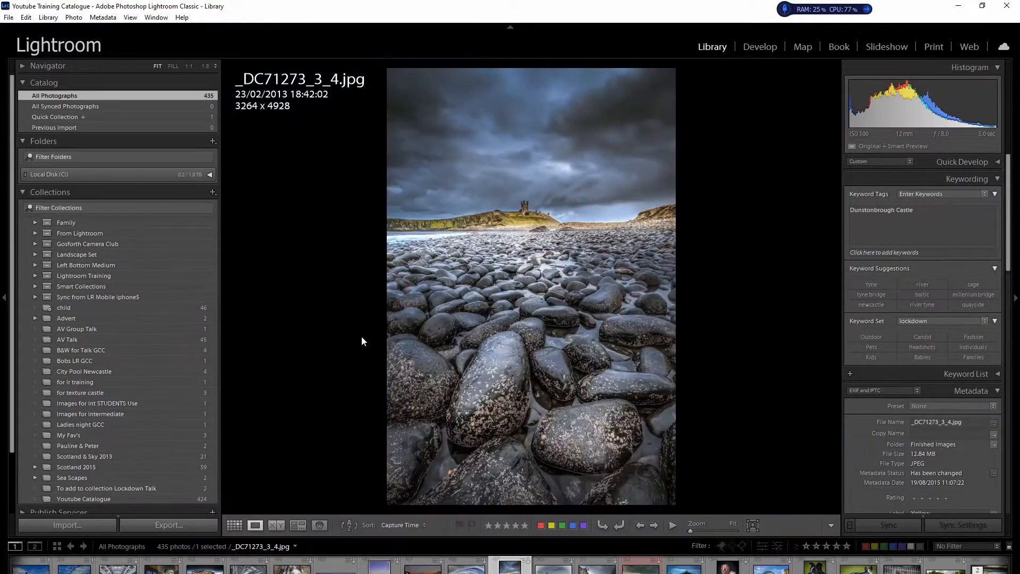
- Open the export settings for the castle photo and choose Hard Drive as the export destination
{"action": "left_click", "coordinate": [8, 17]}
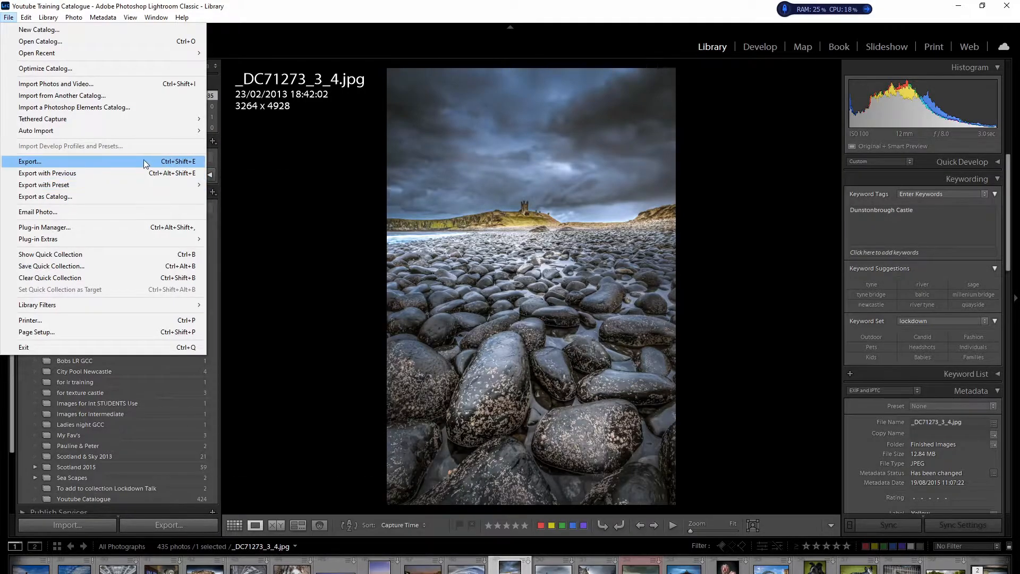
{"action": "left_click", "coordinate": [143, 161]}
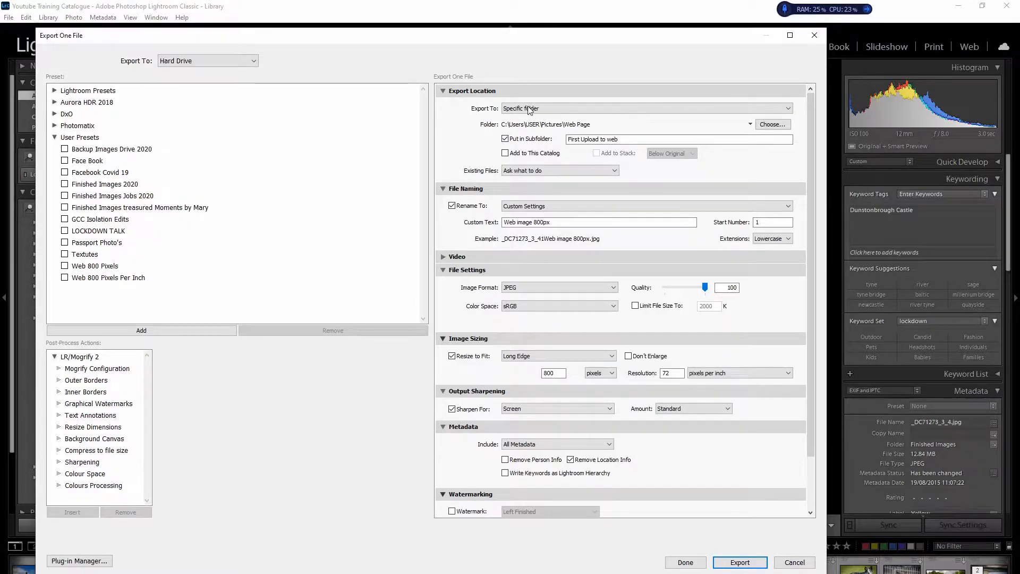
{"action": "left_click", "coordinate": [209, 59]}
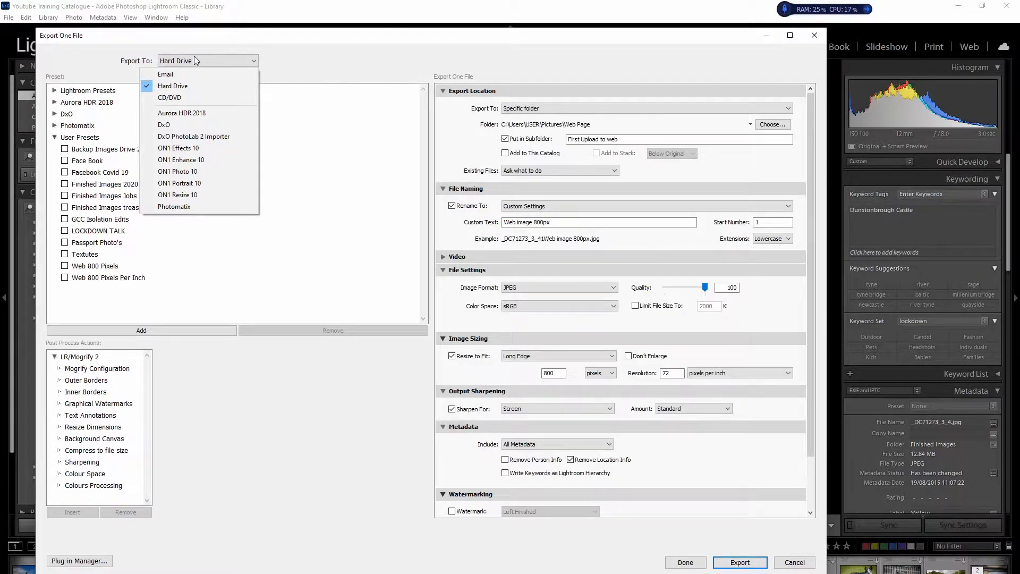
{"action": "left_click", "coordinate": [186, 88]}
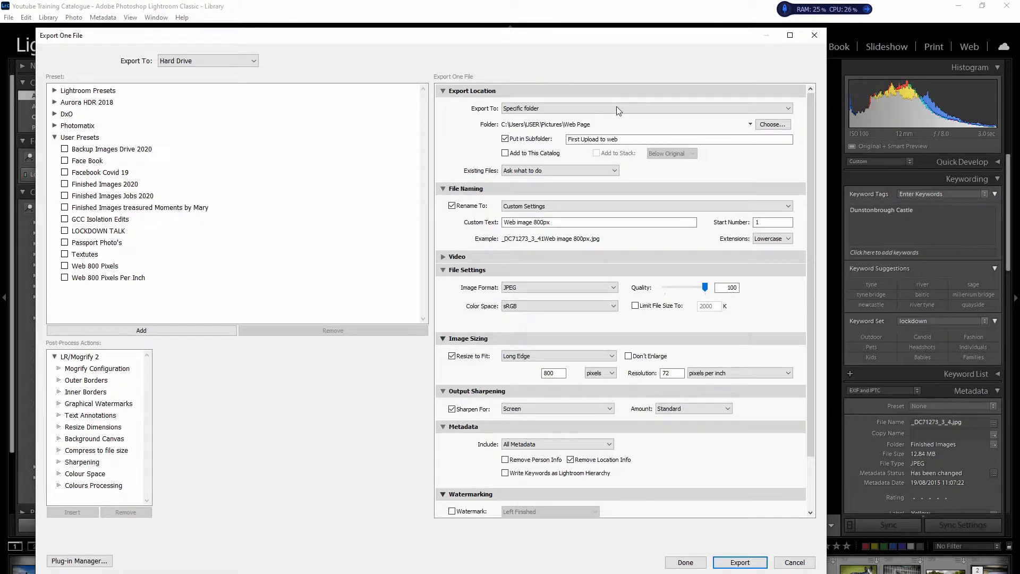
- Set the export location to the specific folder Web Page in Pictures, keeping the First Upload to web subfolder enabled
{"action": "left_click", "coordinate": [558, 109]}
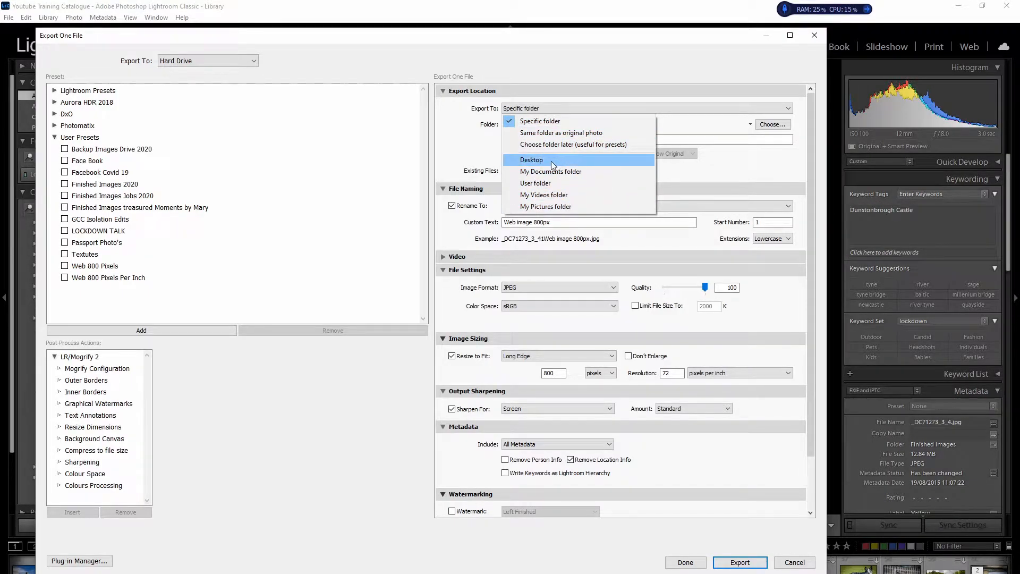
{"action": "left_click", "coordinate": [588, 120]}
{"action": "left_click", "coordinate": [772, 124]}
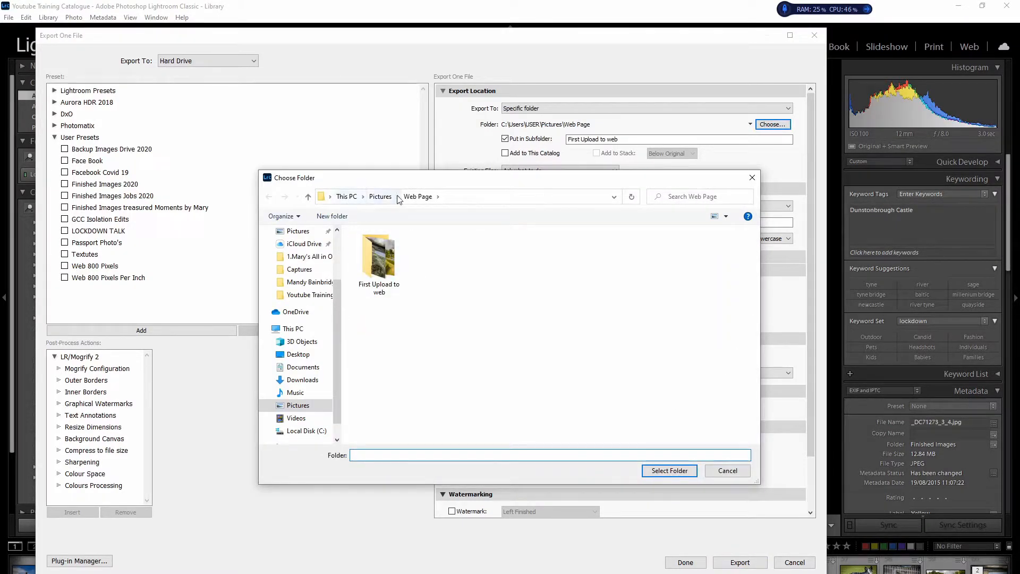
{"action": "left_click", "coordinate": [379, 197]}
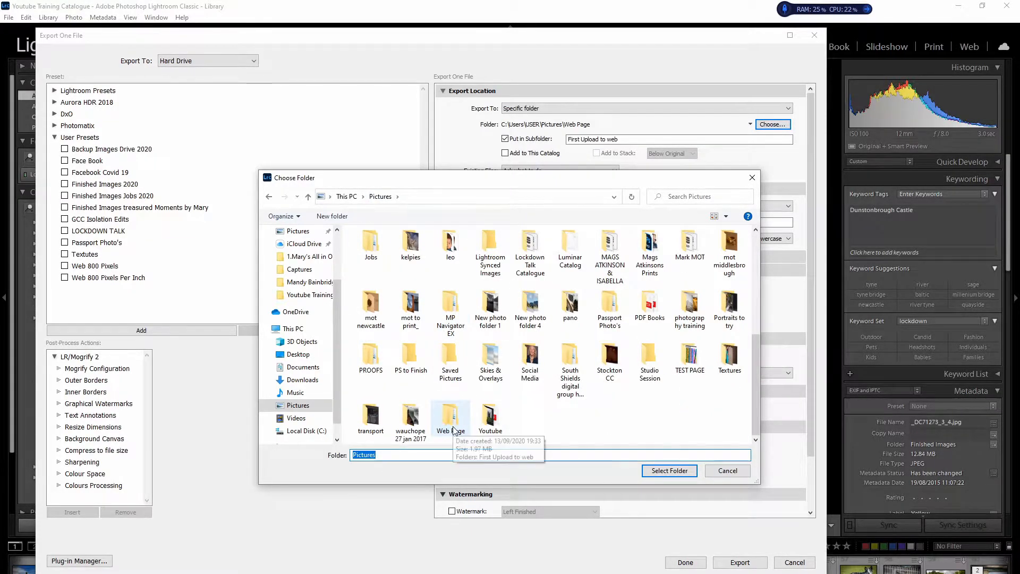
{"action": "left_click_drag", "start_coordinate": [553, 183], "coordinate": [487, 54]}
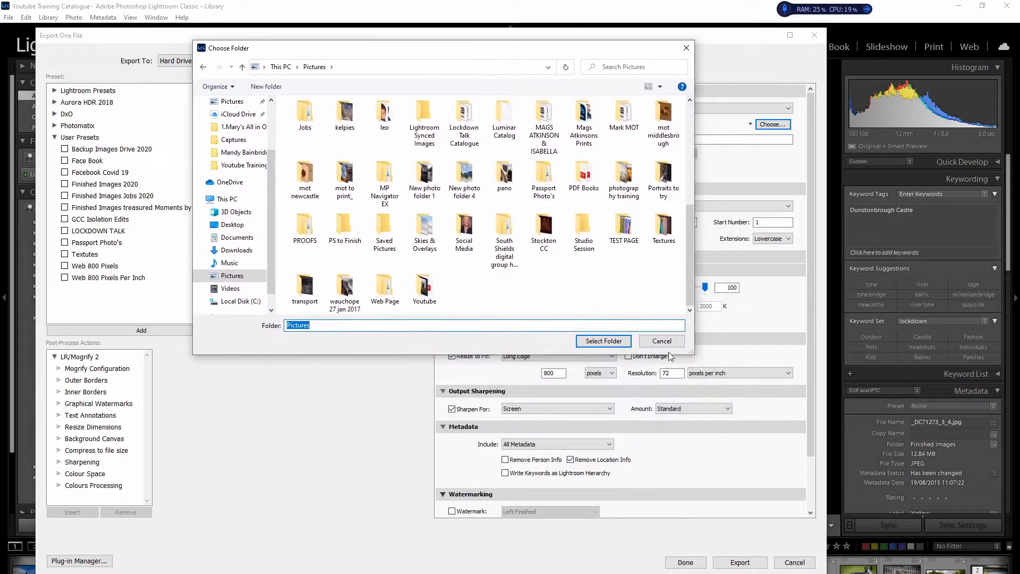
{"action": "left_click_drag", "start_coordinate": [761, 437], "coordinate": [804, 496]}
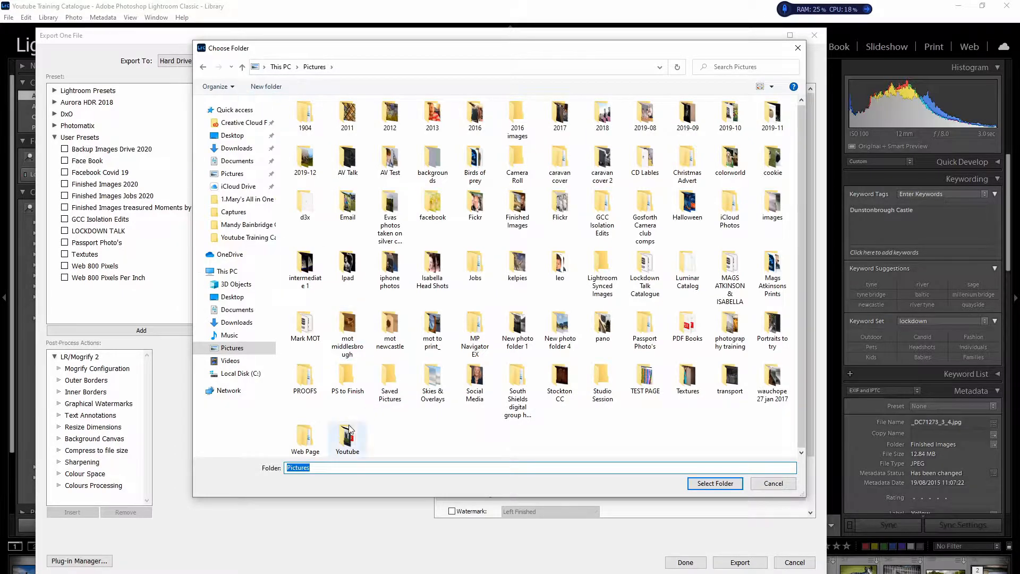
{"action": "left_click", "coordinate": [306, 438]}
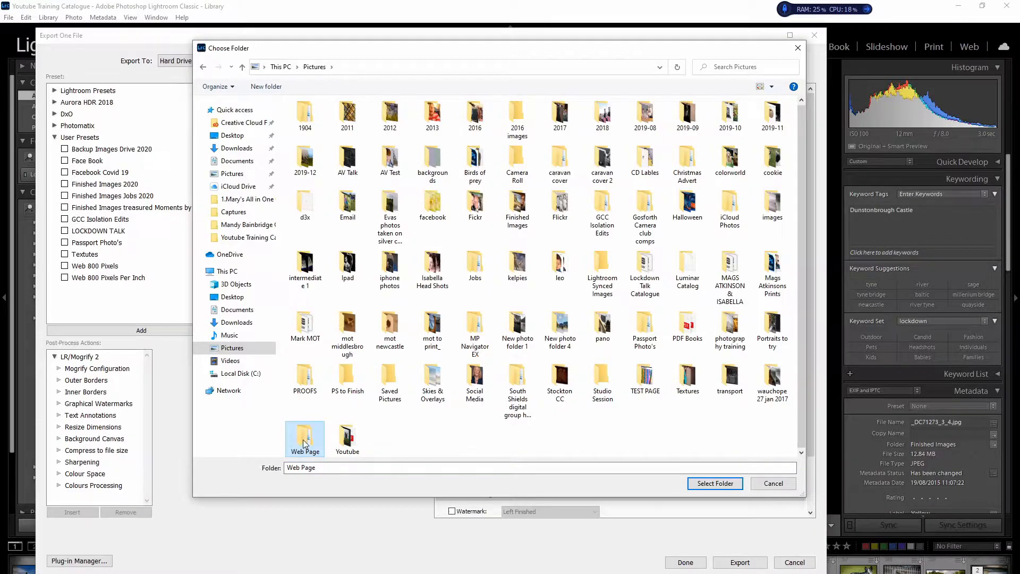
{"action": "left_click", "coordinate": [714, 484]}
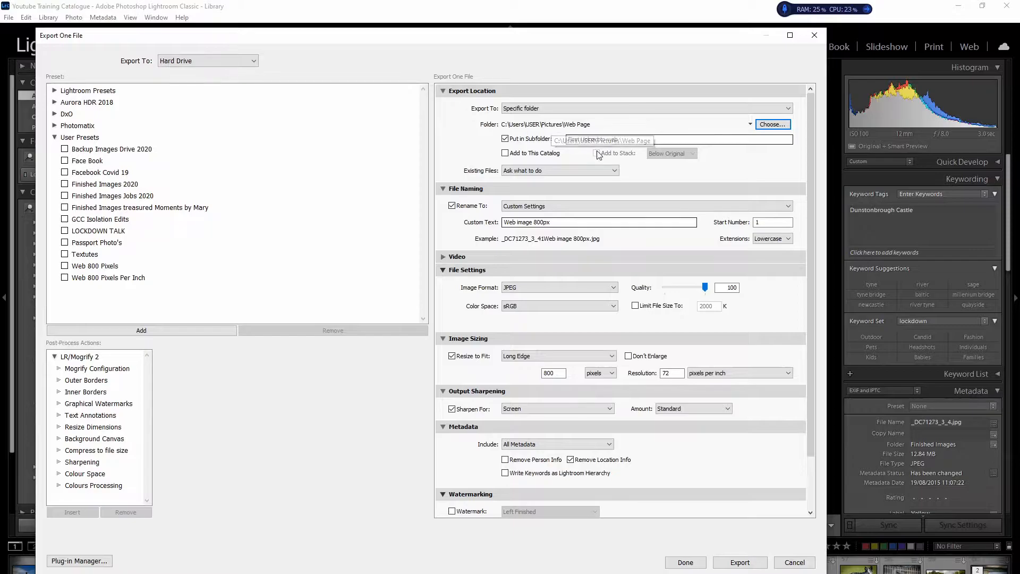
{"action": "left_click", "coordinate": [505, 139]}
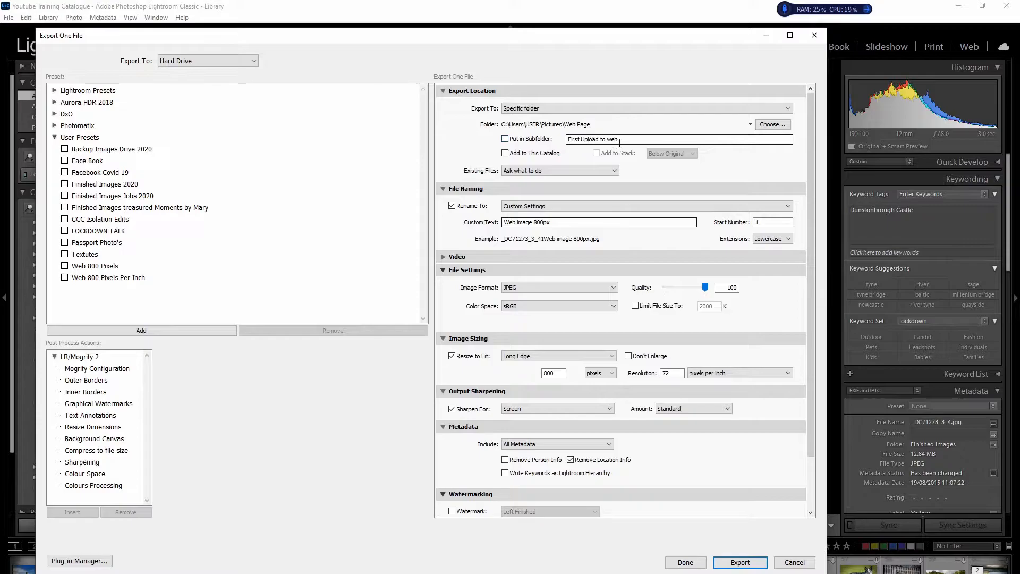
{"action": "left_click", "coordinate": [505, 139]}
- Rebuild the export's custom filename template as Filename, Sequence # (1) and Custom Text
{"action": "left_click", "coordinate": [567, 206]}
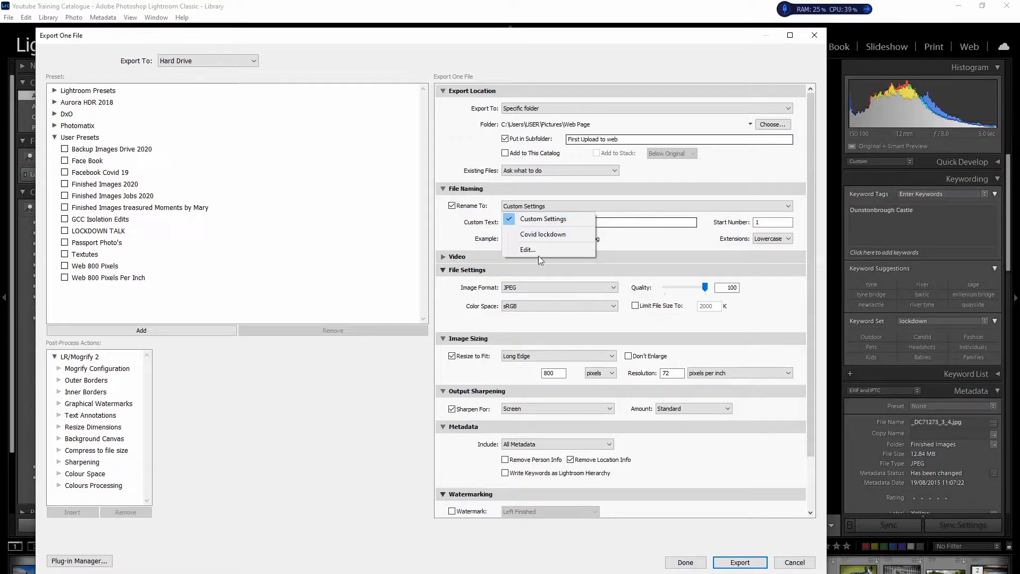
{"action": "left_click", "coordinate": [528, 247]}
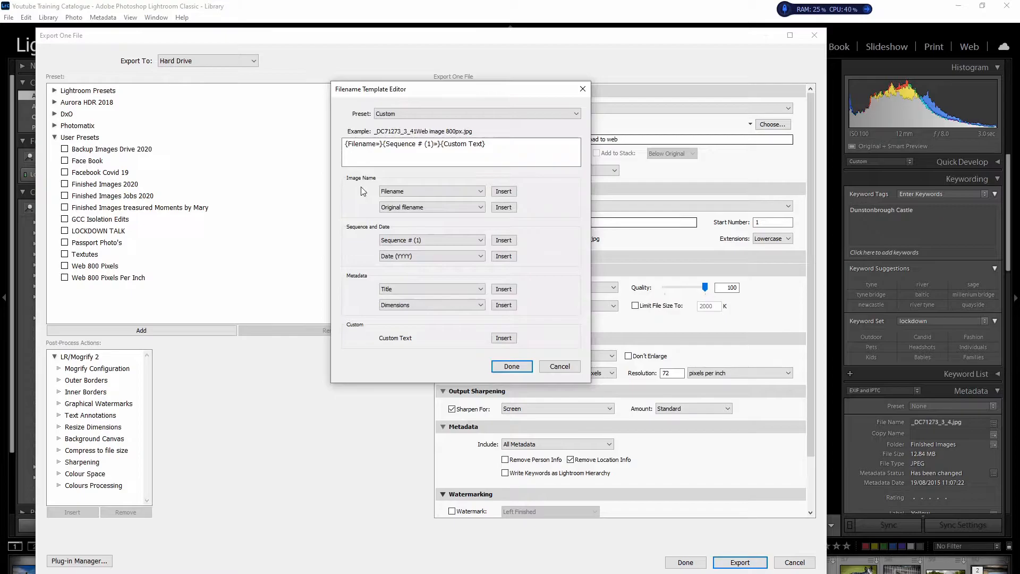
{"action": "left_click_drag", "start_coordinate": [494, 143], "coordinate": [316, 144]}
{"action": "key", "text": "BackSpace"}
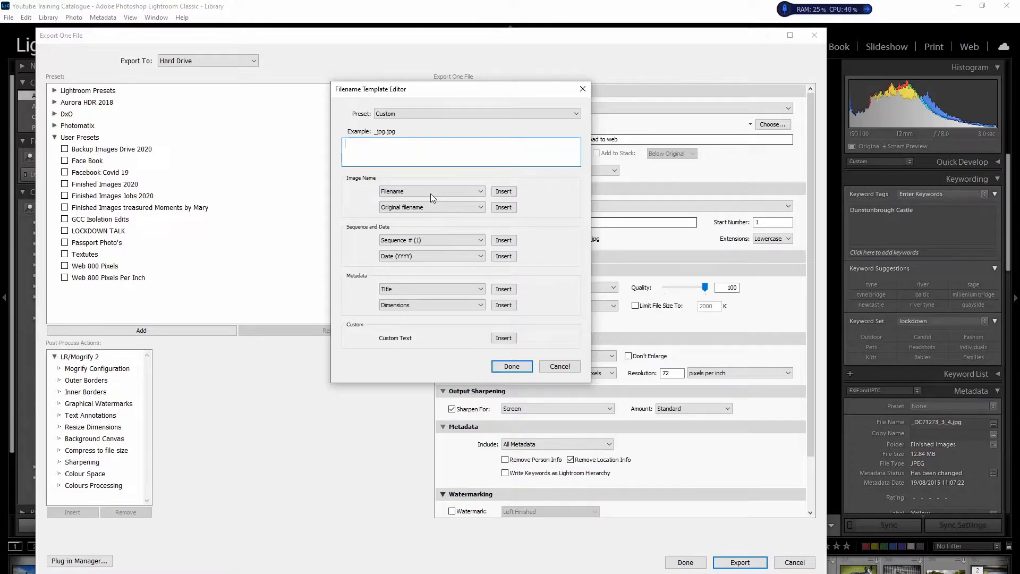
{"action": "left_click", "coordinate": [505, 192]}
{"action": "left_click", "coordinate": [504, 241]}
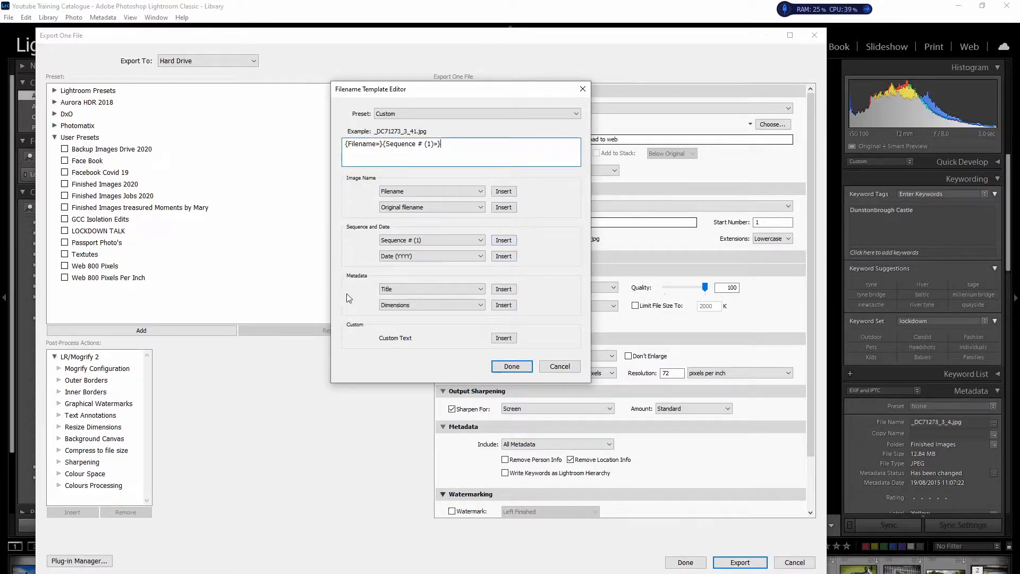
{"action": "left_click", "coordinate": [504, 339]}
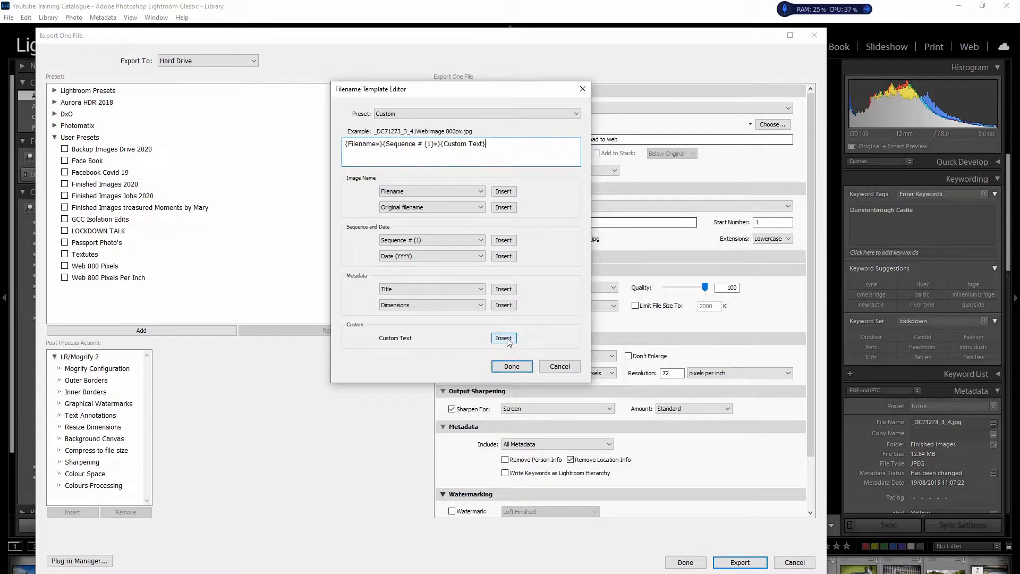
{"action": "left_click", "coordinate": [510, 366]}
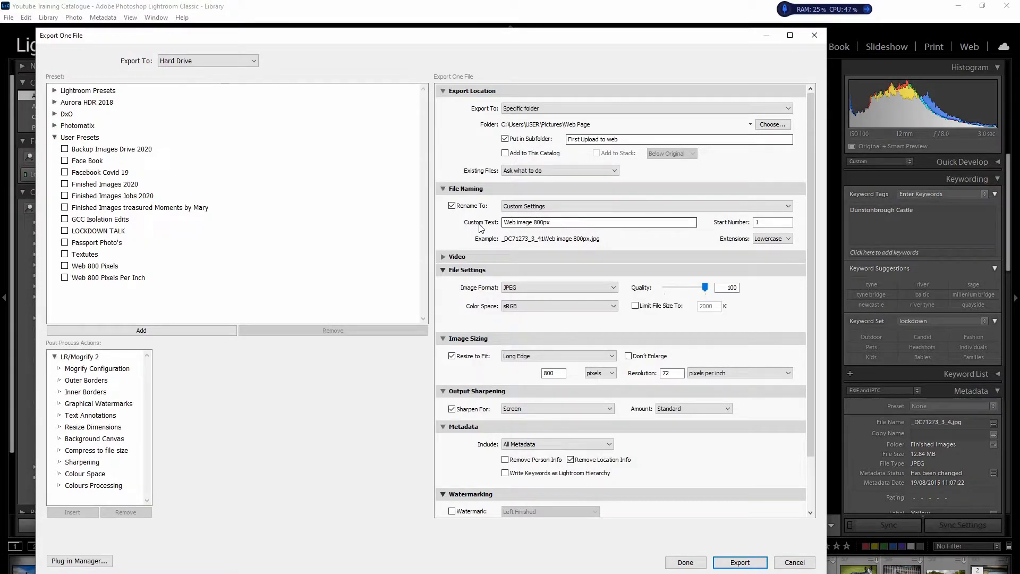
- Keep "Web image 800px" as the filename's custom text and 1 as the start number
{"action": "triple_click", "coordinate": [566, 222]}
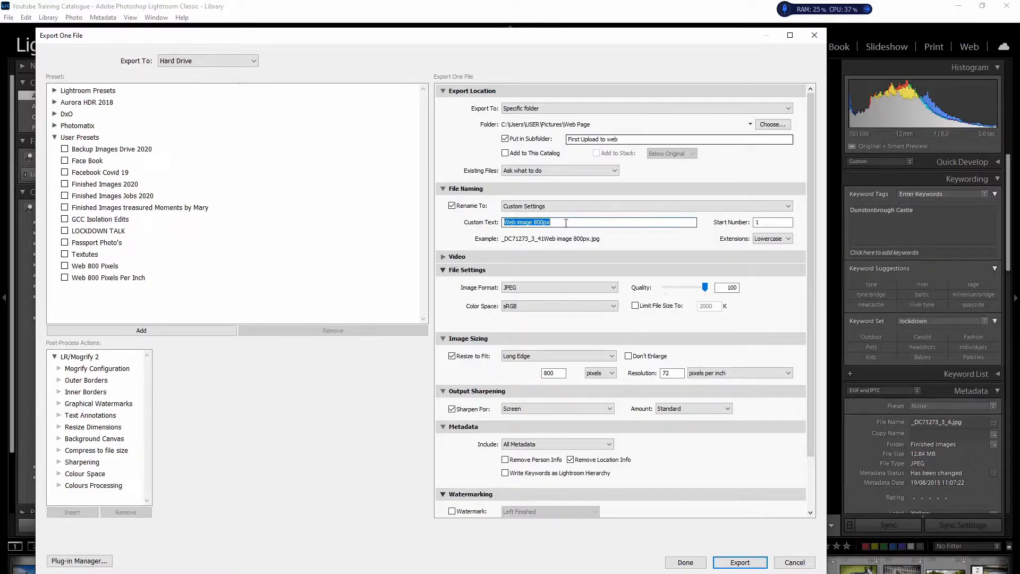
{"action": "left_click", "coordinate": [562, 222]}
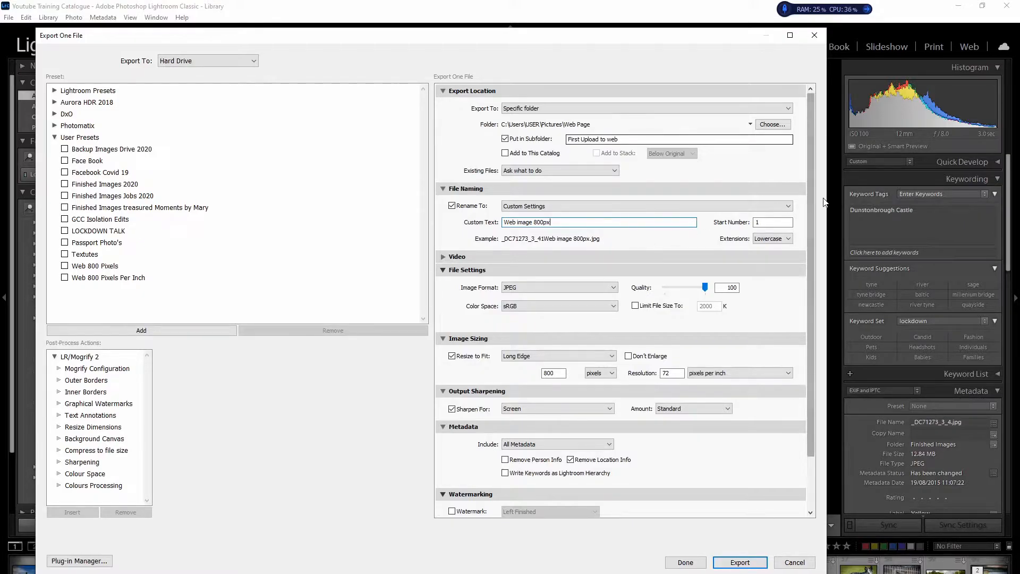
{"action": "left_click", "coordinate": [756, 223]}
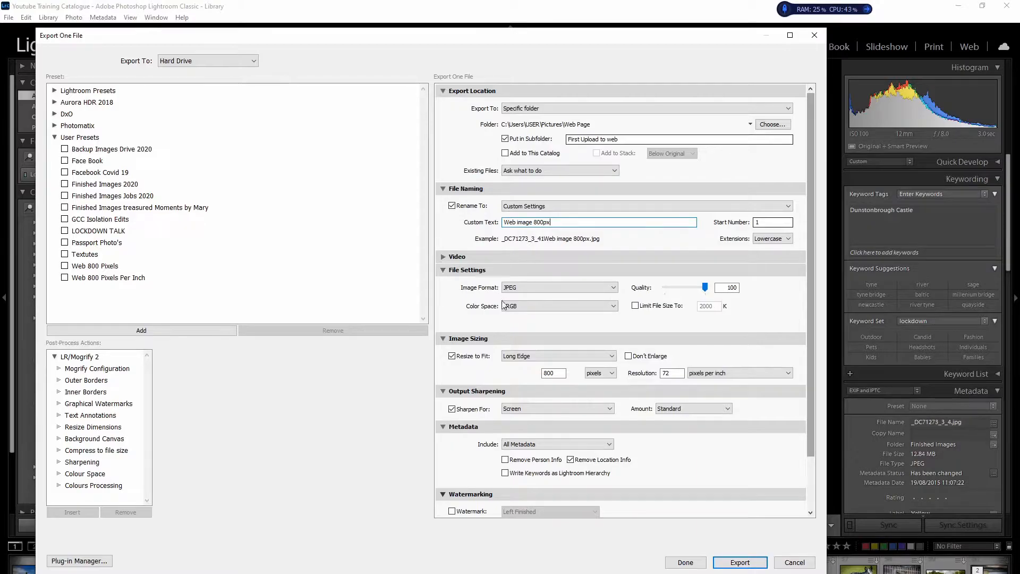
- Set the exported file's format to JPEG and color space to sRGB, keeping the quality at 100
{"action": "left_click", "coordinate": [542, 287]}
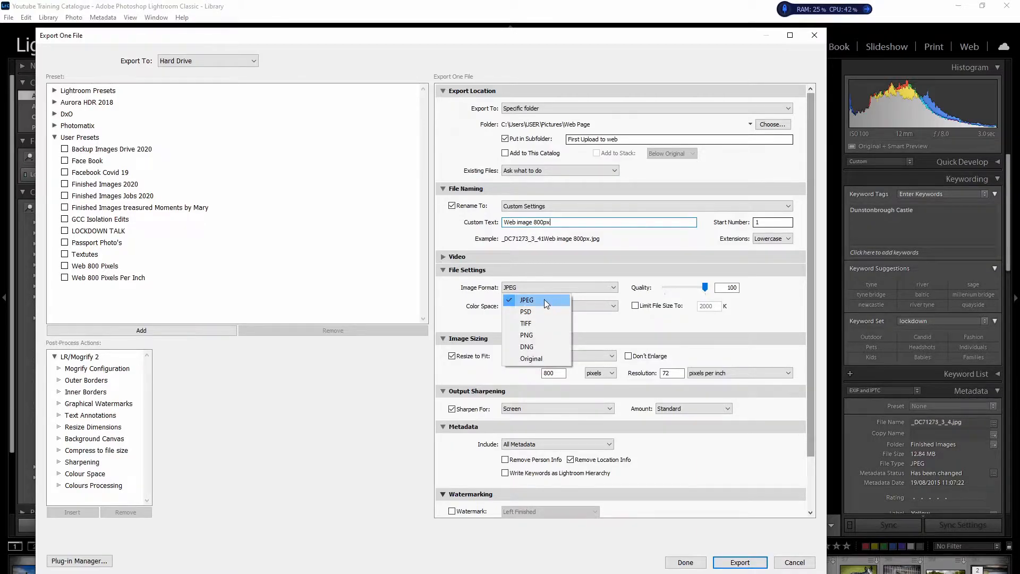
{"action": "left_click", "coordinate": [545, 301]}
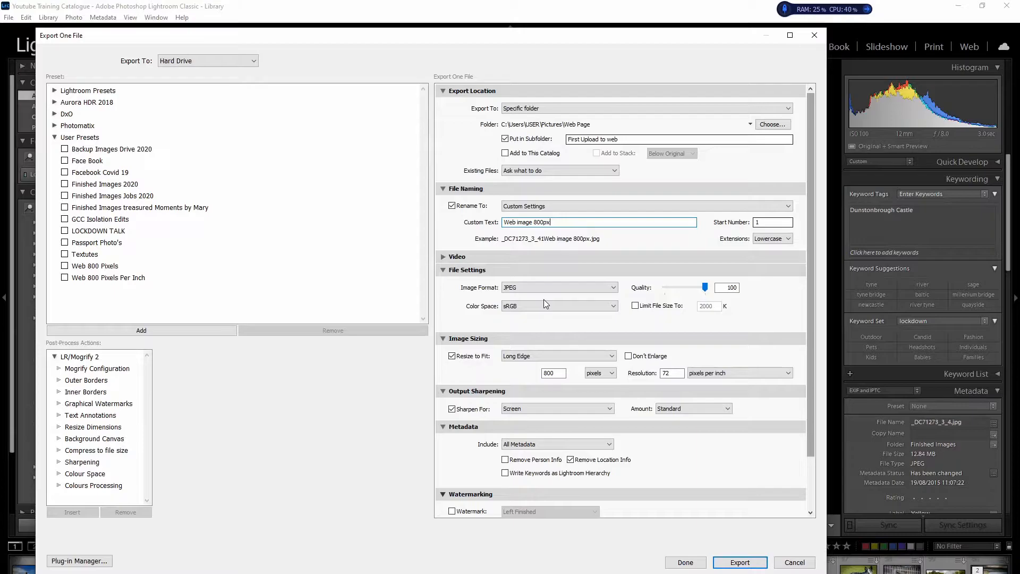
{"action": "left_click", "coordinate": [565, 289]}
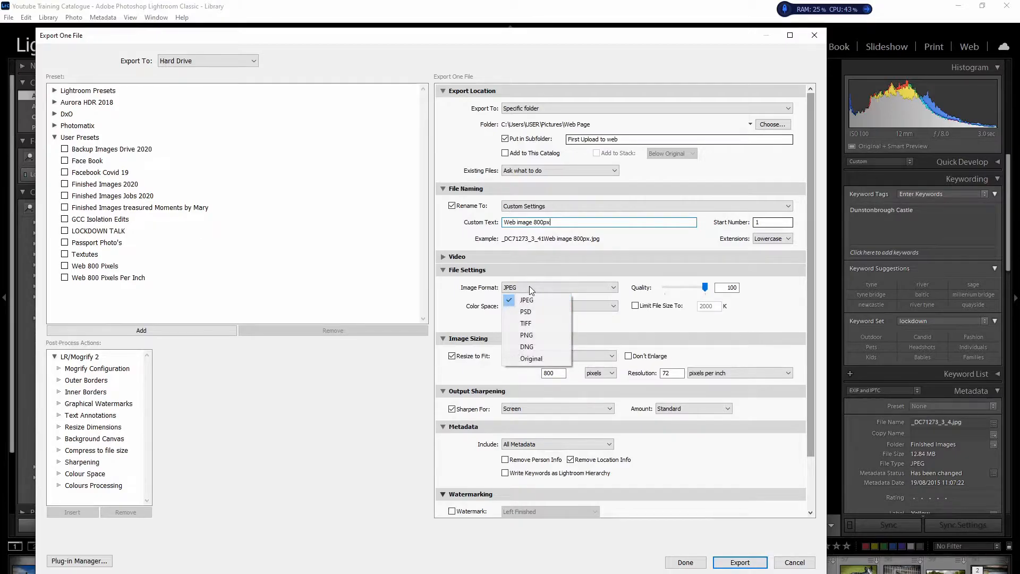
{"action": "left_click", "coordinate": [527, 300]}
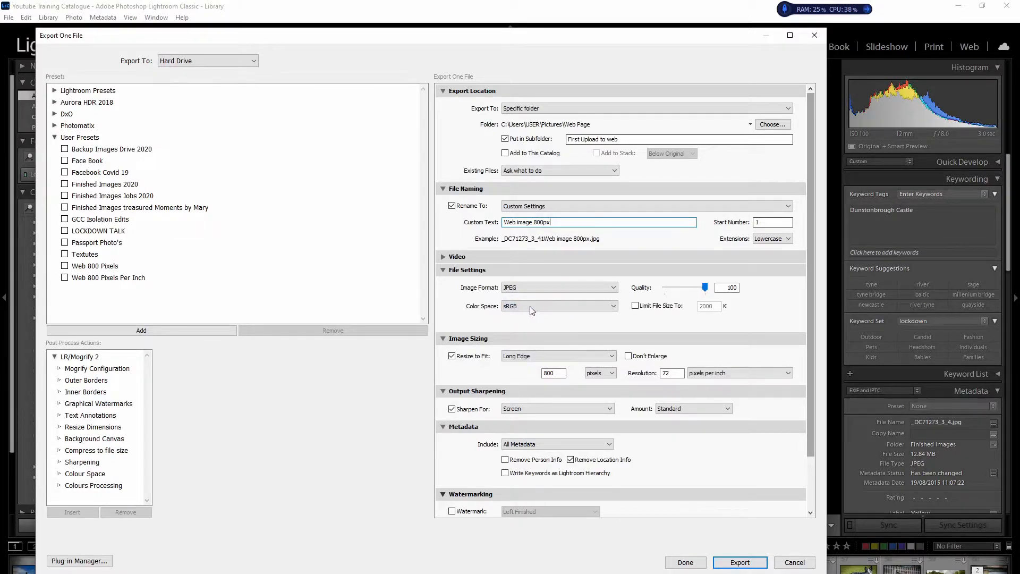
{"action": "left_click", "coordinate": [532, 308]}
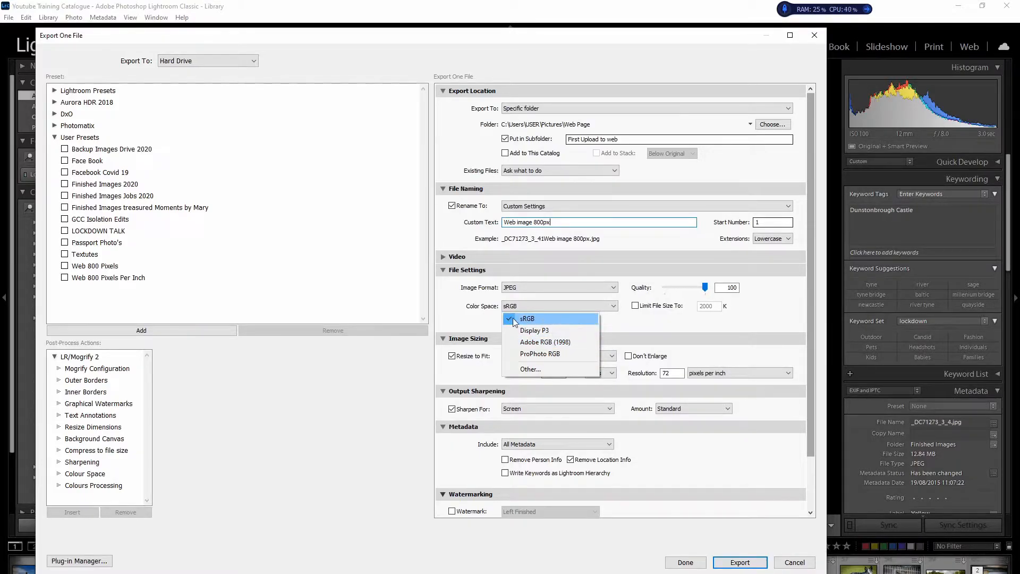
{"action": "left_click", "coordinate": [550, 317]}
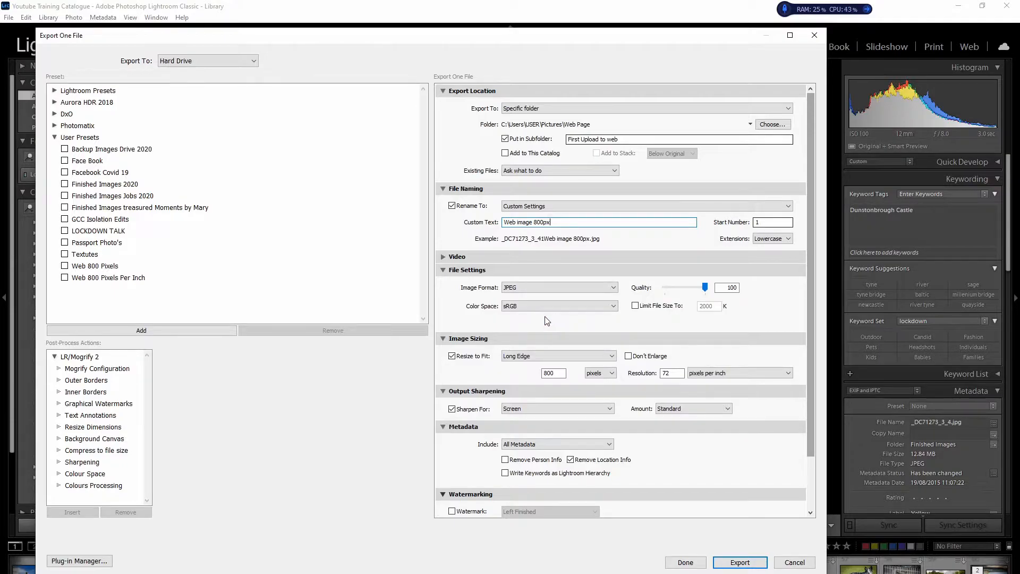
{"action": "left_click", "coordinate": [706, 291]}
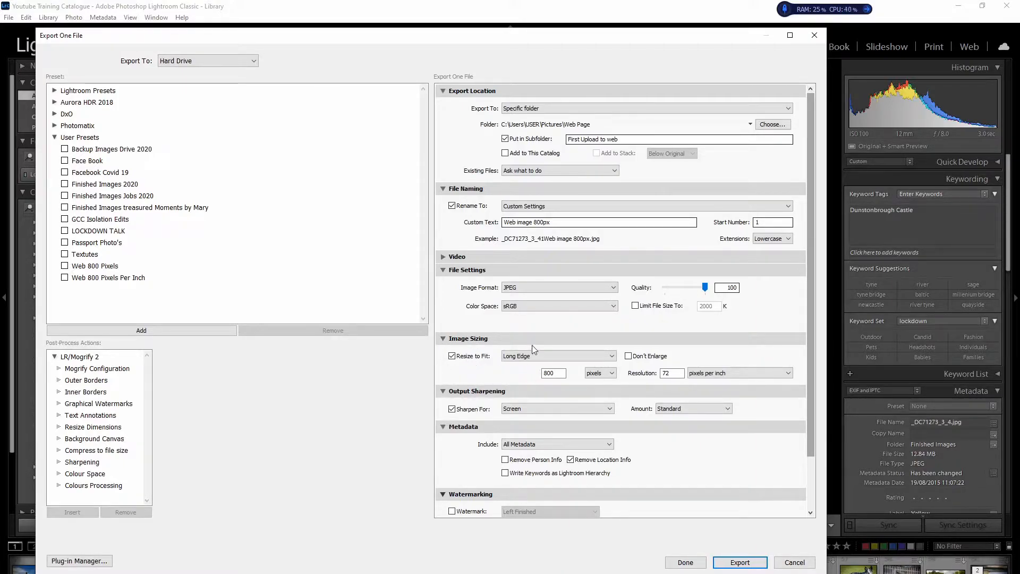
- Resize the exported image to fit a long edge of 800 pixels, keeping the resolution at 72 pixels per inch
{"action": "left_click", "coordinate": [459, 358]}
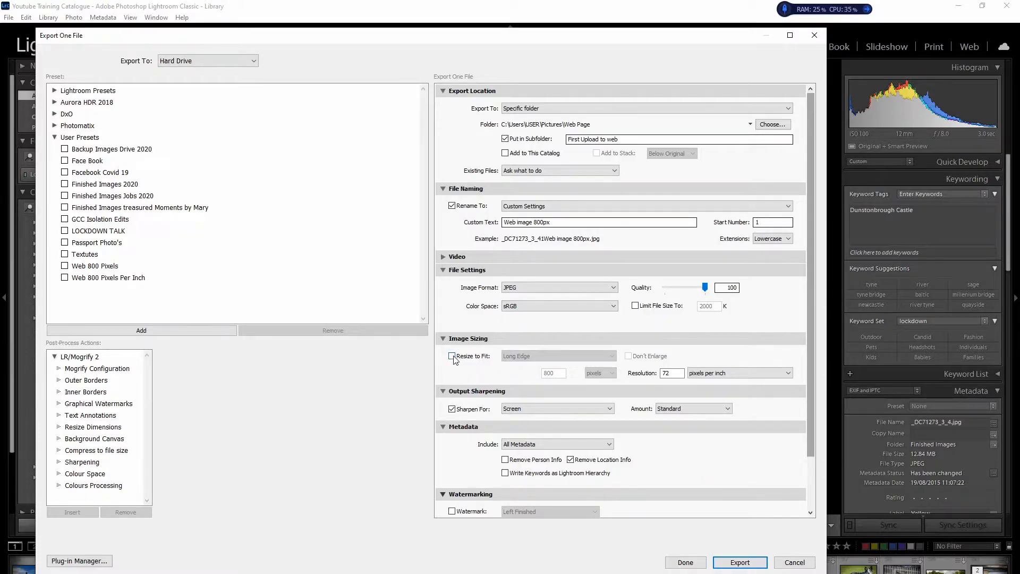
{"action": "left_click", "coordinate": [453, 356]}
{"action": "left_click", "coordinate": [612, 358]}
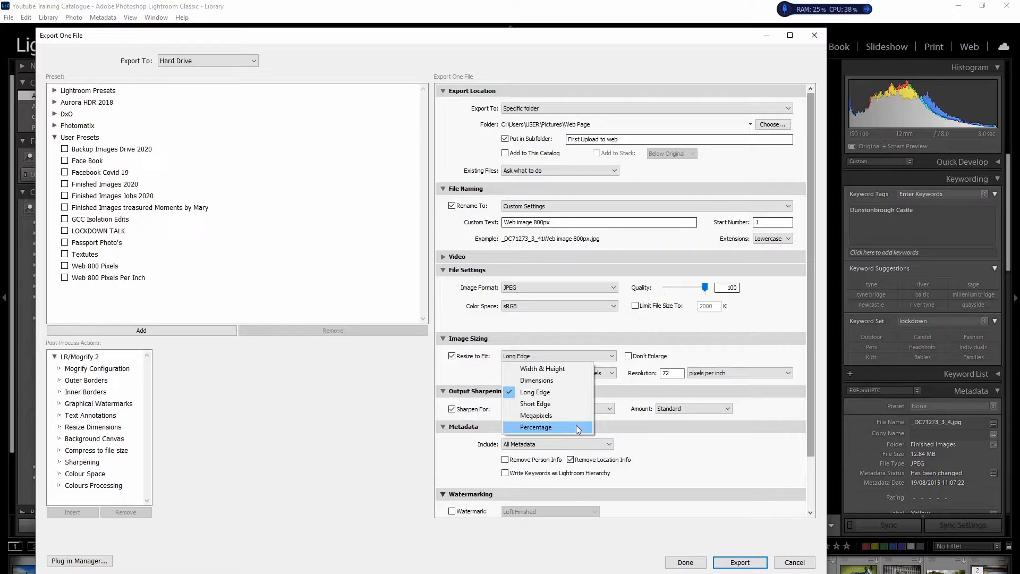
{"action": "left_click", "coordinate": [559, 393]}
{"action": "double_click", "coordinate": [566, 374]}
{"action": "type", "text": "800"}
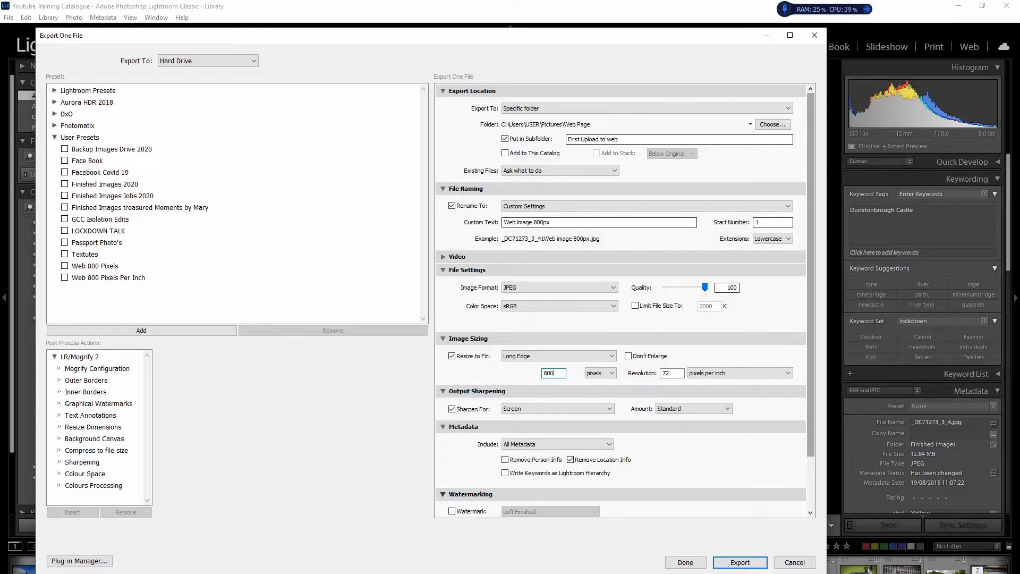
{"action": "left_click", "coordinate": [612, 374]}
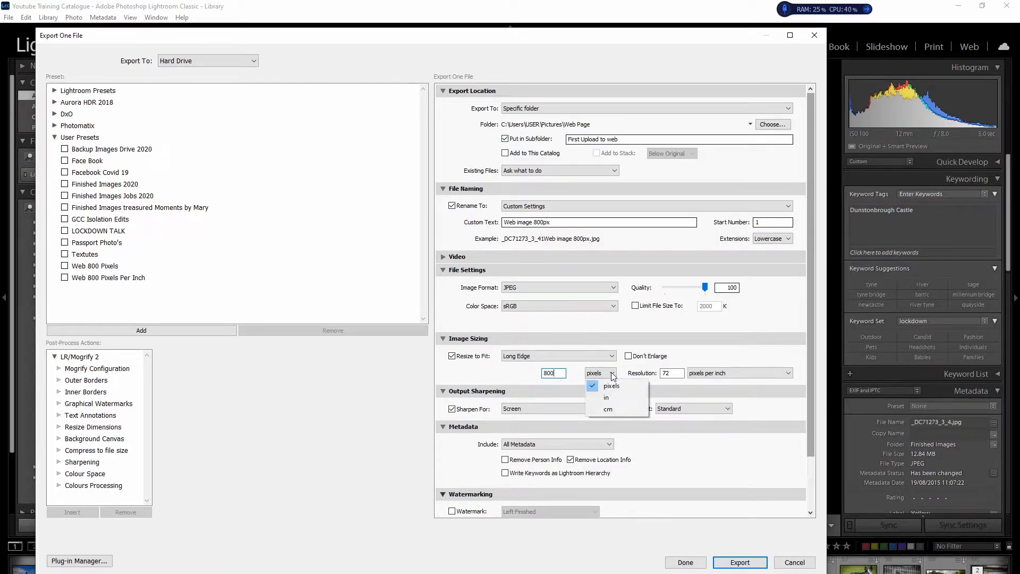
{"action": "left_click", "coordinate": [615, 387]}
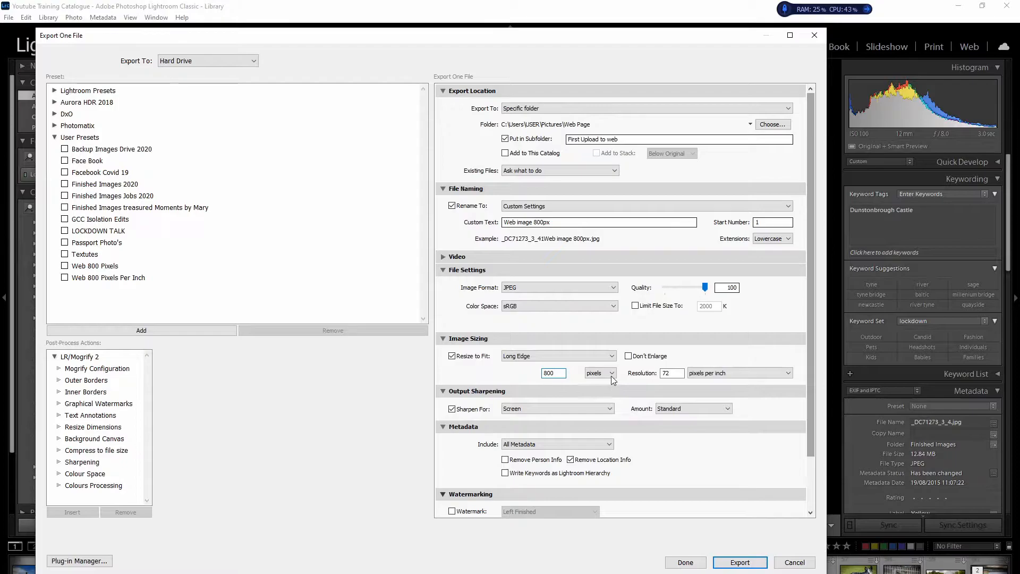
{"action": "left_click", "coordinate": [684, 373]}
- Set the output sharpening to Screen with the Standard amount
{"action": "left_click", "coordinate": [610, 410]}
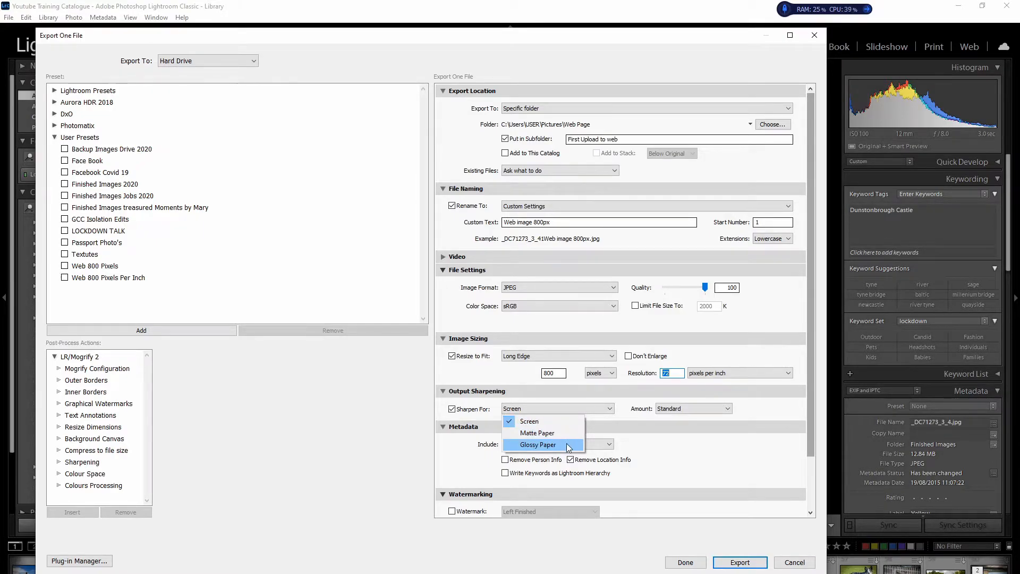
{"action": "left_click", "coordinate": [551, 423]}
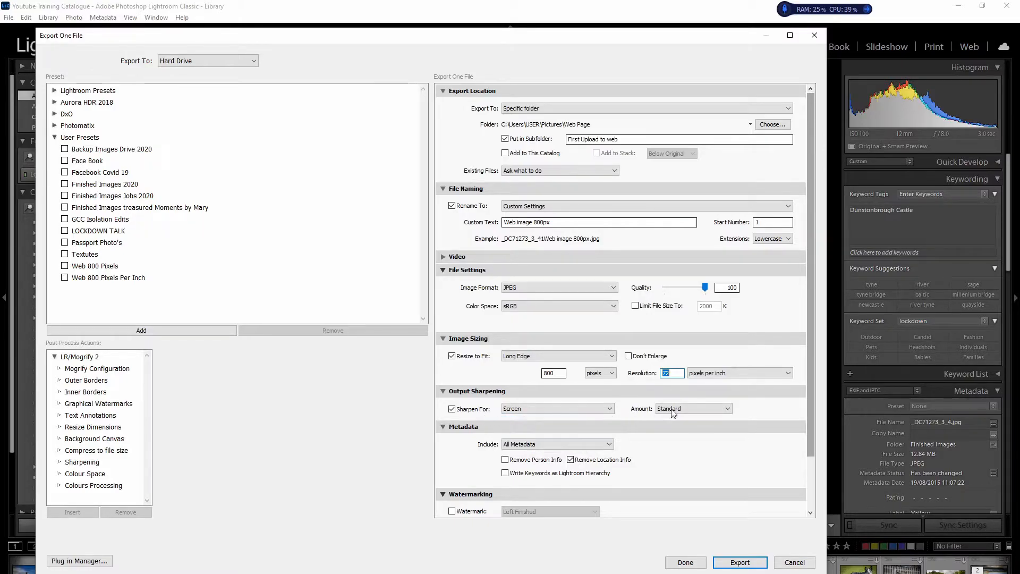
{"action": "left_click", "coordinate": [687, 407]}
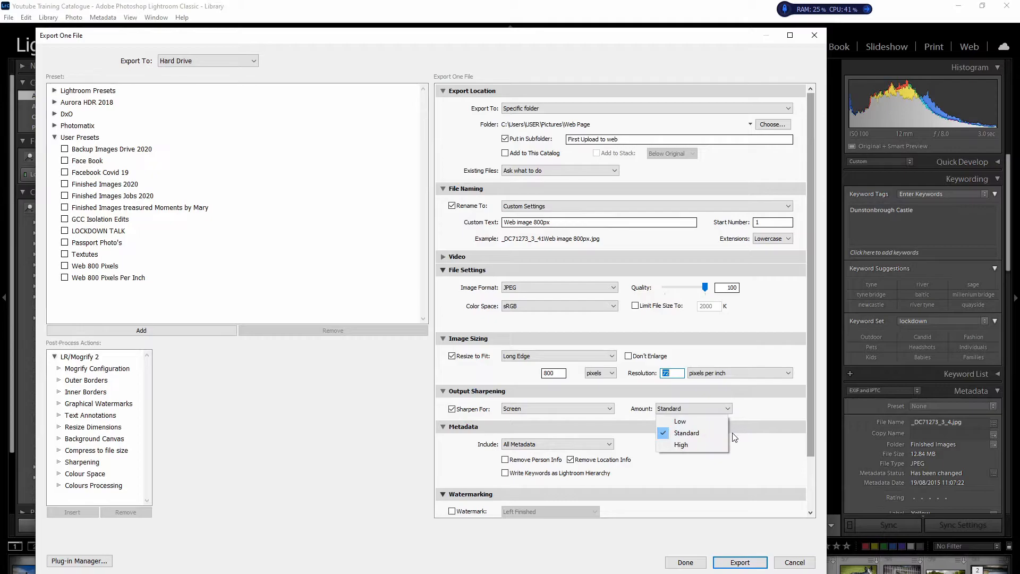
{"action": "left_click", "coordinate": [703, 432]}
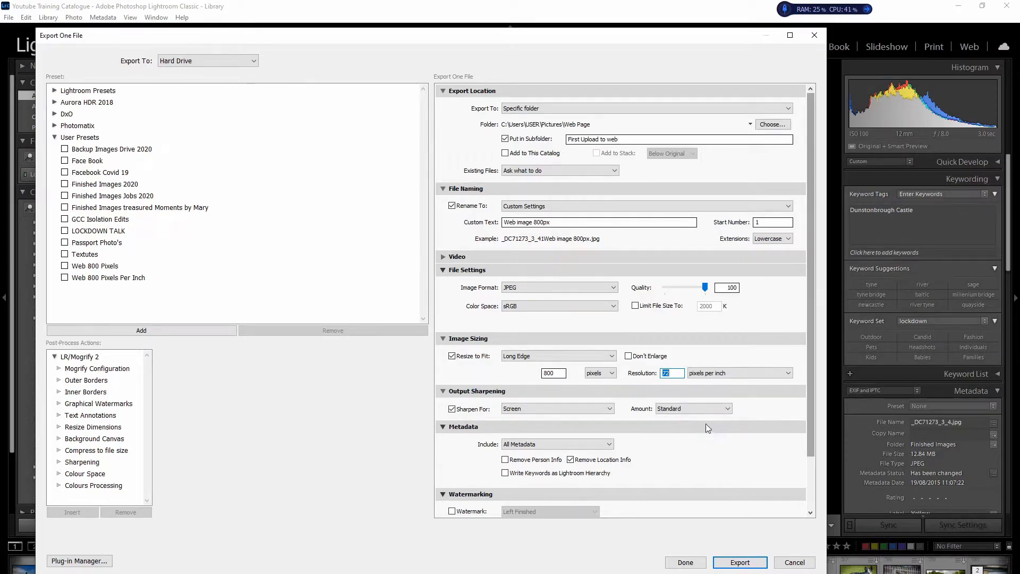
- Include all metadata with location info removed, and choose to do nothing after export
{"action": "scroll", "coordinate": [782, 410], "scroll_direction": "down", "scroll_amount": 3}
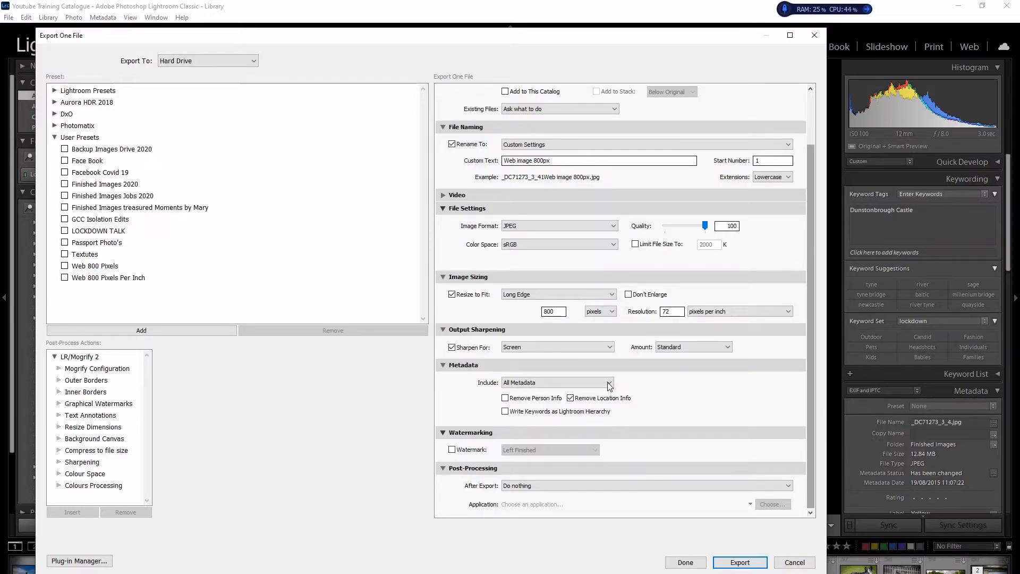
{"action": "left_click", "coordinate": [570, 400]}
{"action": "left_click", "coordinate": [570, 400]}
{"action": "left_click", "coordinate": [562, 383]}
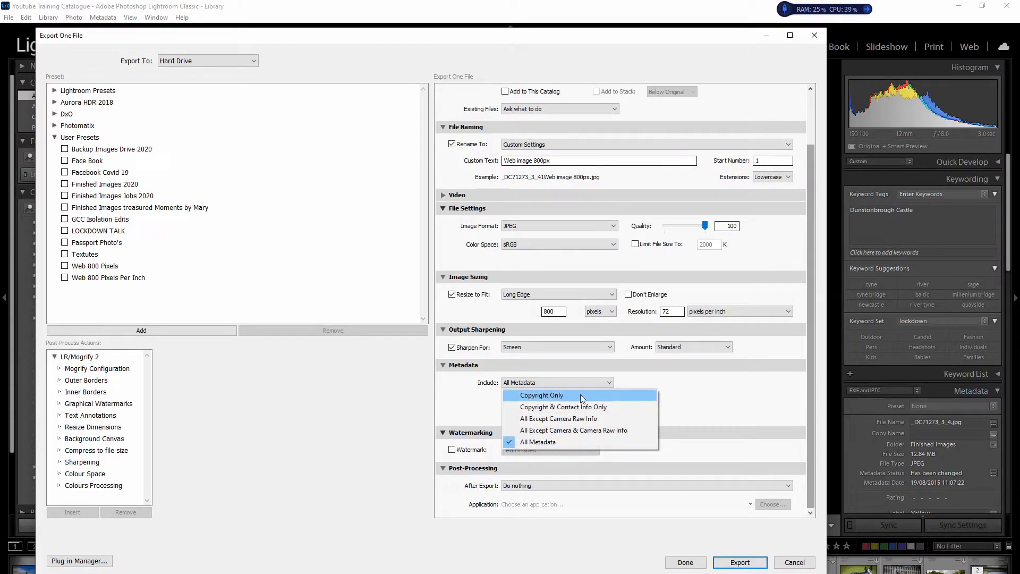
{"action": "left_click", "coordinate": [541, 443]}
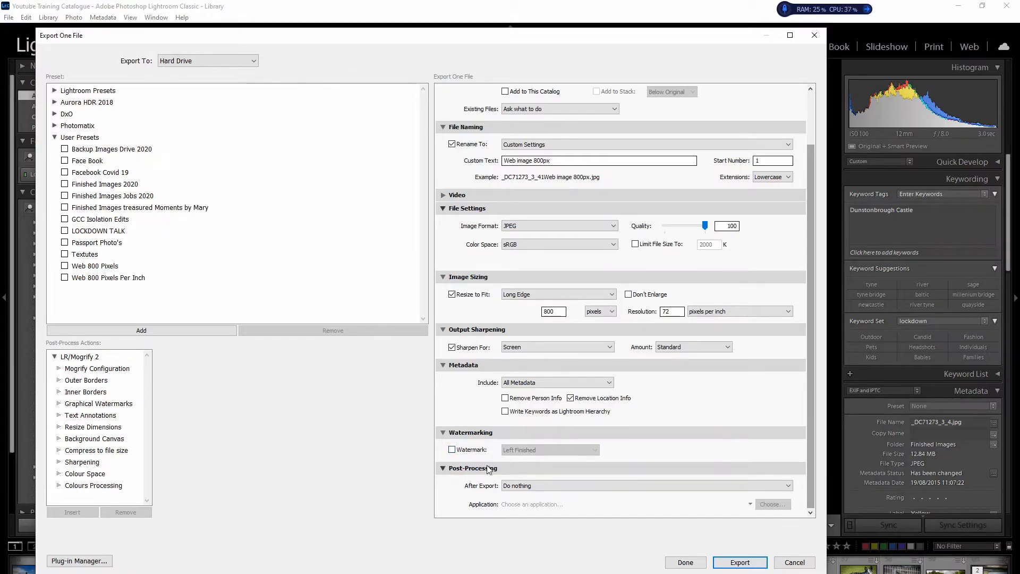
{"action": "left_click", "coordinate": [552, 487]}
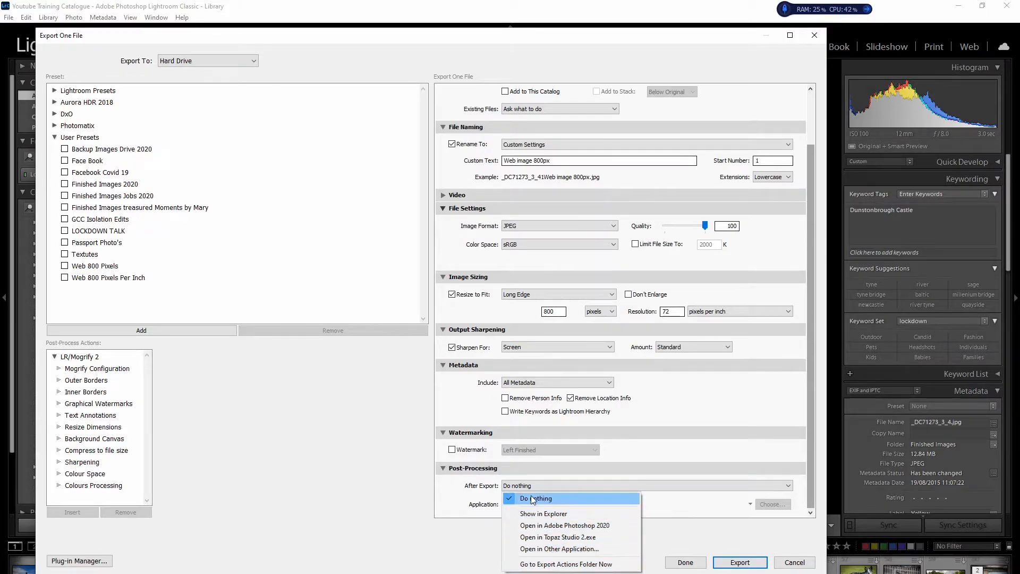
{"action": "left_click", "coordinate": [567, 498]}
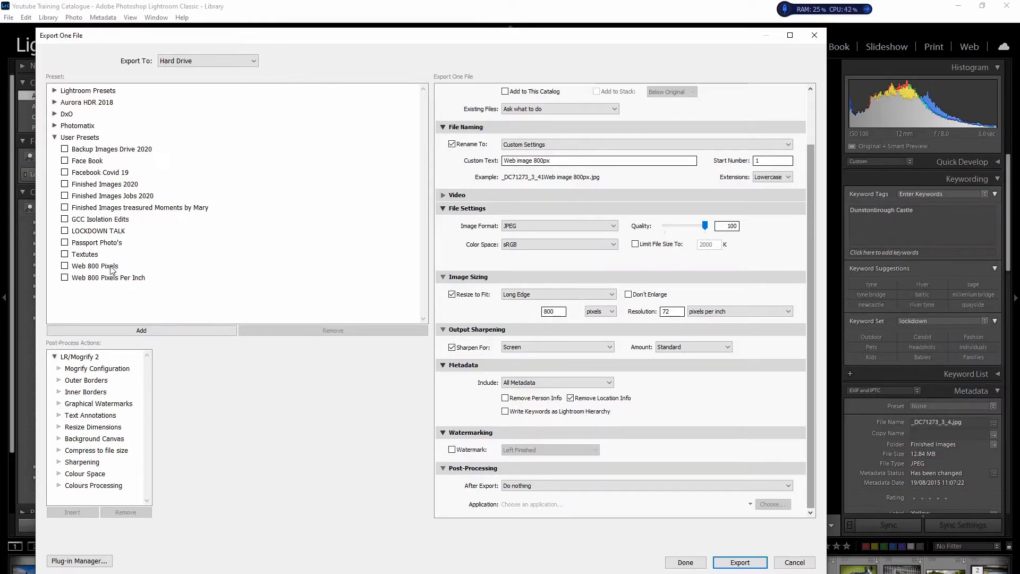
- Save the current export settings as a new preset named "Web Page 800 px" in User Presets
{"action": "left_click", "coordinate": [141, 331]}
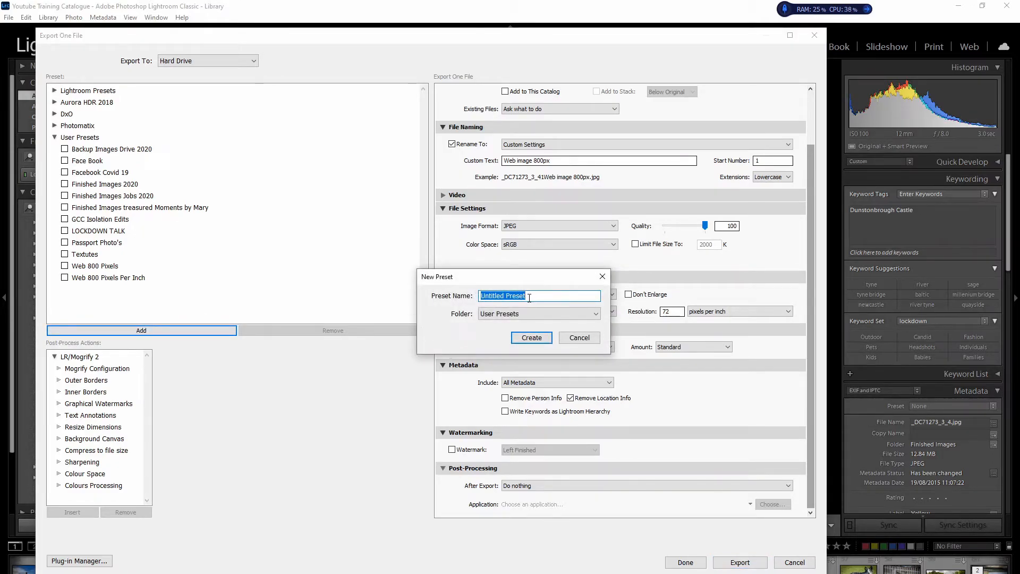
{"action": "left_click", "coordinate": [550, 295]}
{"action": "key", "text": "BackSpace"}
{"action": "key", "text": "BackSpace"}
{"action": "key", "text": "BackSpace"}
{"action": "key", "text": "BackSpace"}
{"action": "key", "text": "BackSpace"}
{"action": "key", "text": "BackSpace"}
{"action": "key", "text": "BackSpace"}
{"action": "key", "text": "BackSpace"}
{"action": "key", "text": "BackSpace"}
{"action": "key", "text": "BackSpace"}
{"action": "key", "text": "BackSpace"}
{"action": "key", "text": "BackSpace"}
{"action": "key", "text": "BackSpace"}
{"action": "key", "text": "BackSpace"}
{"action": "type", "text": "Web Page 800"}
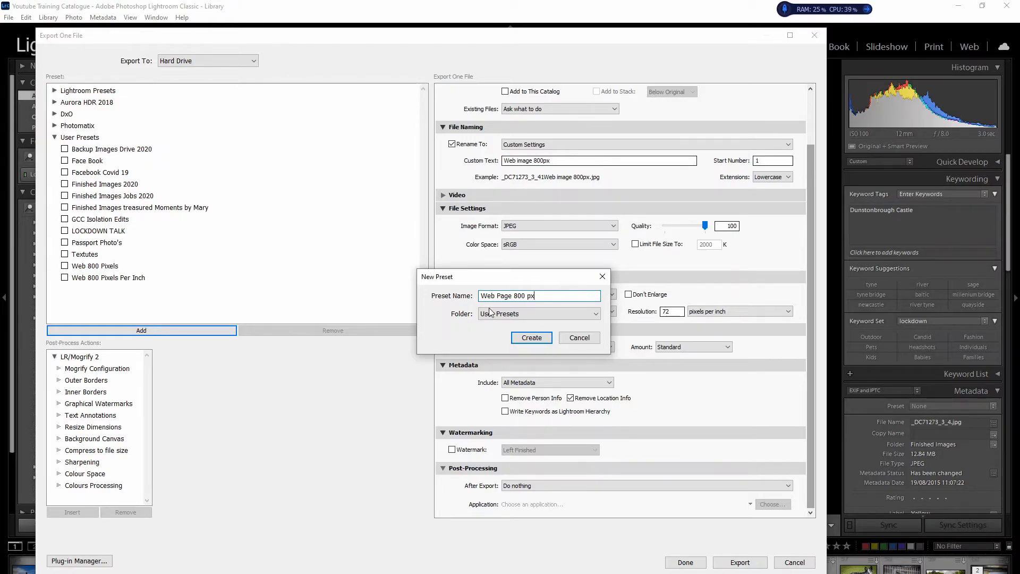
{"action": "left_click", "coordinate": [531, 338]}
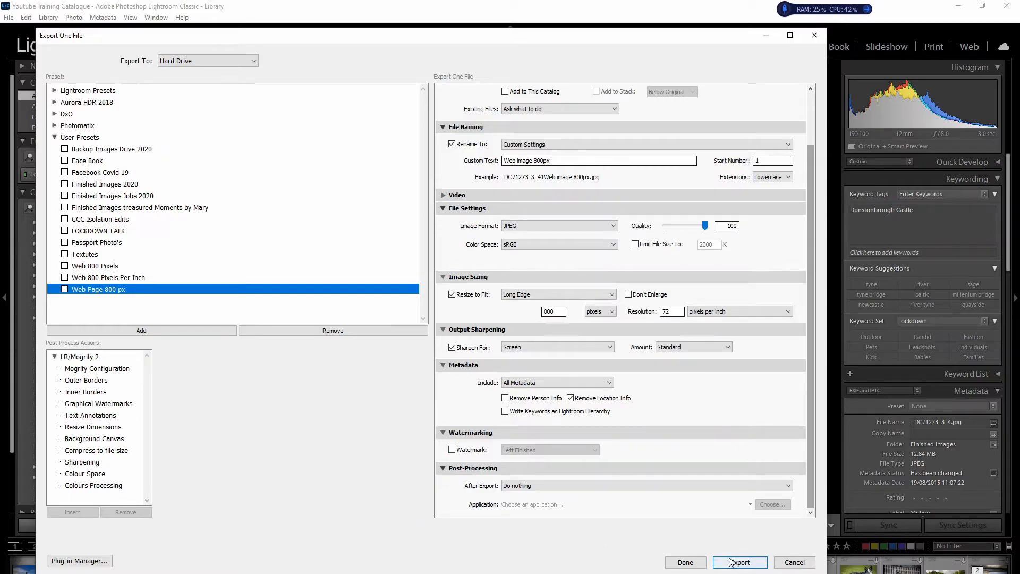
- Export the castle photo, then switch to File Explorer and open the Web Page folder in Pictures
{"action": "left_click", "coordinate": [745, 564]}
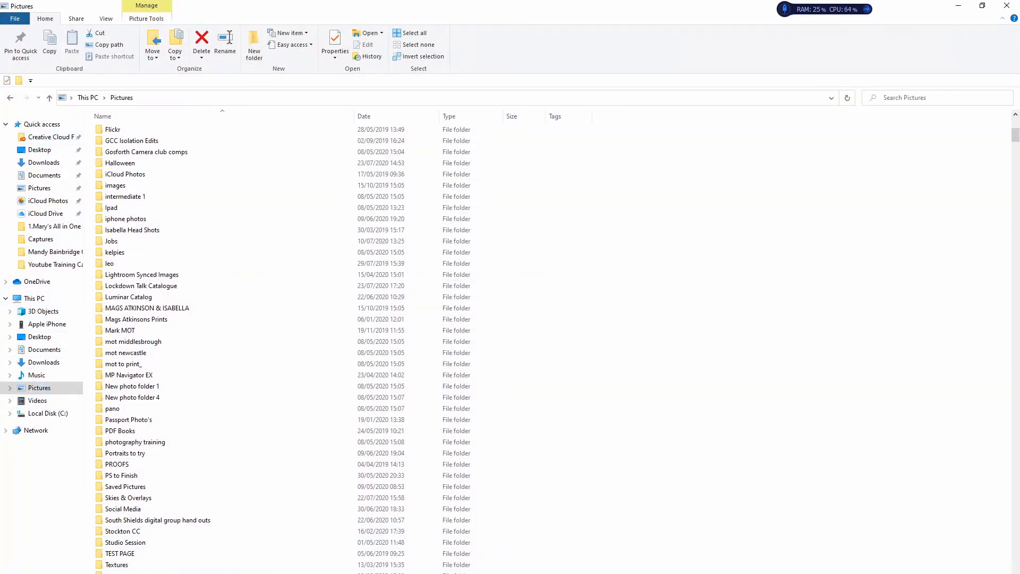
{"action": "double_click", "coordinate": [119, 573]}
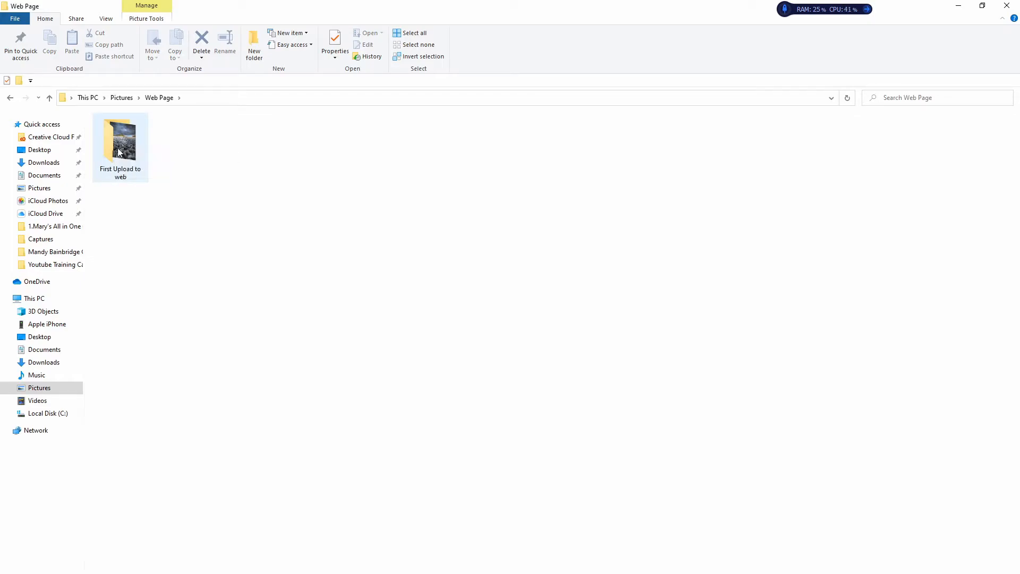
- Open the First Upload to web folder, check the exported castle image's file details, and return to Lightroom with the folder window shrunk and minimized
{"action": "double_click", "coordinate": [131, 140]}
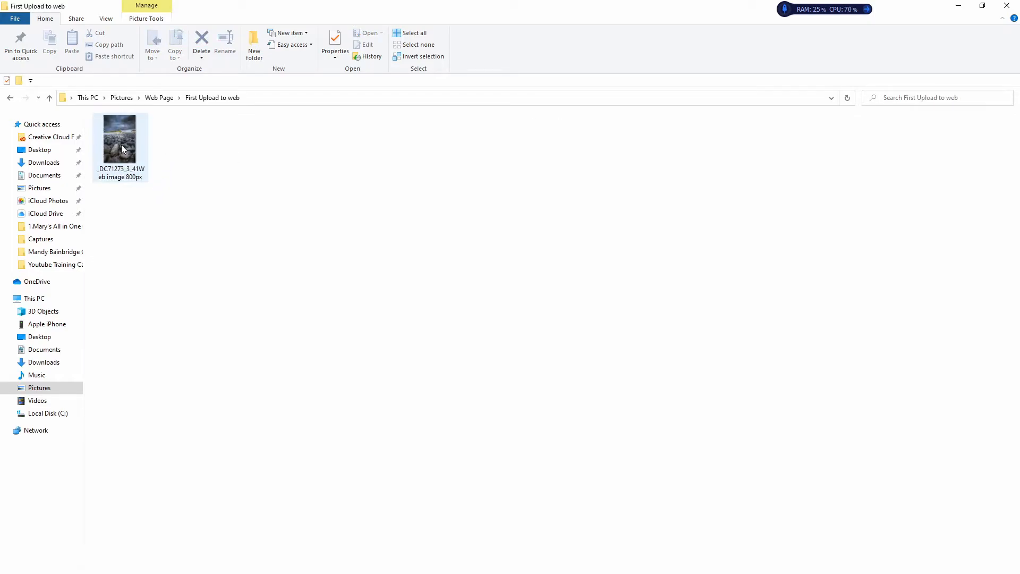
{"action": "mouse_move", "coordinate": [122, 146]}
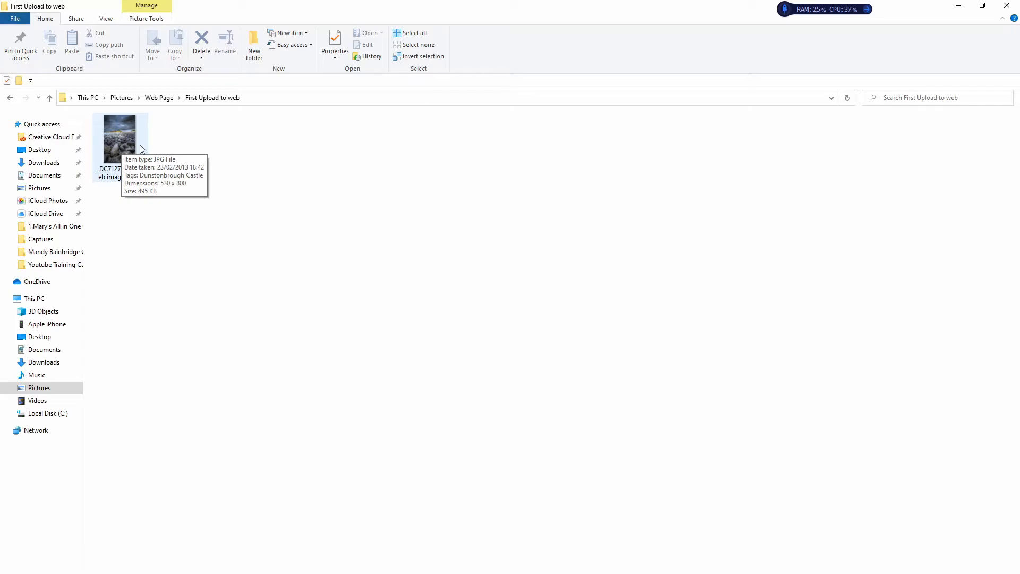
{"action": "left_click", "coordinate": [983, 6]}
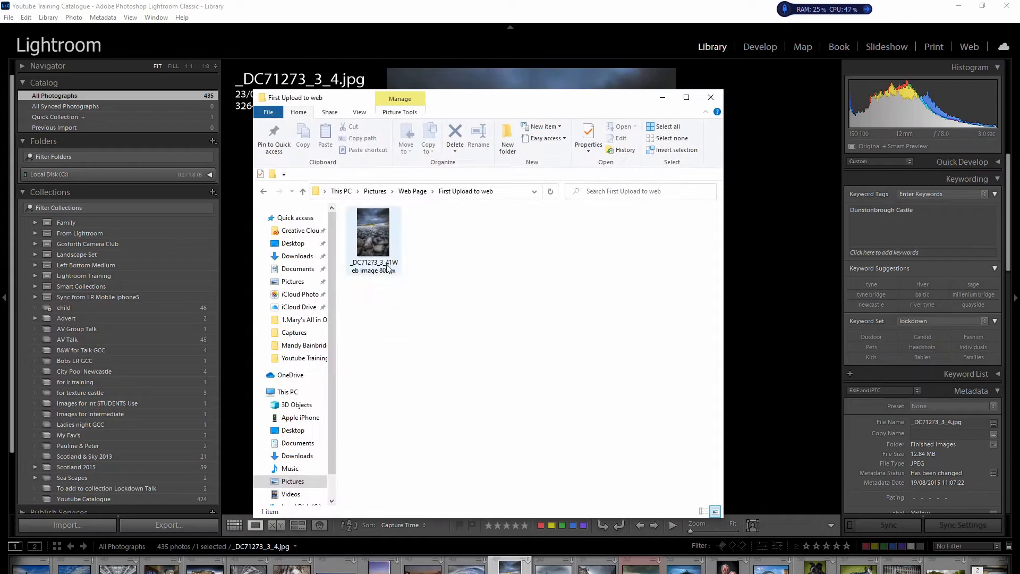
{"action": "left_click_drag", "start_coordinate": [664, 103], "coordinate": [663, 103]}
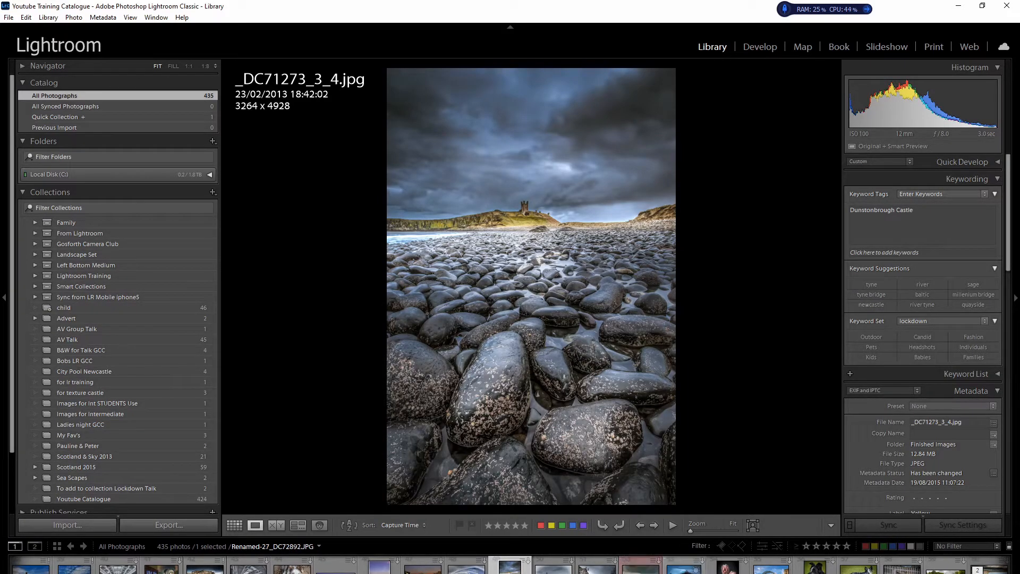
- Export the upturned-boat shed photo using the Web Page 800 px preset
{"action": "left_click", "coordinate": [685, 567]}
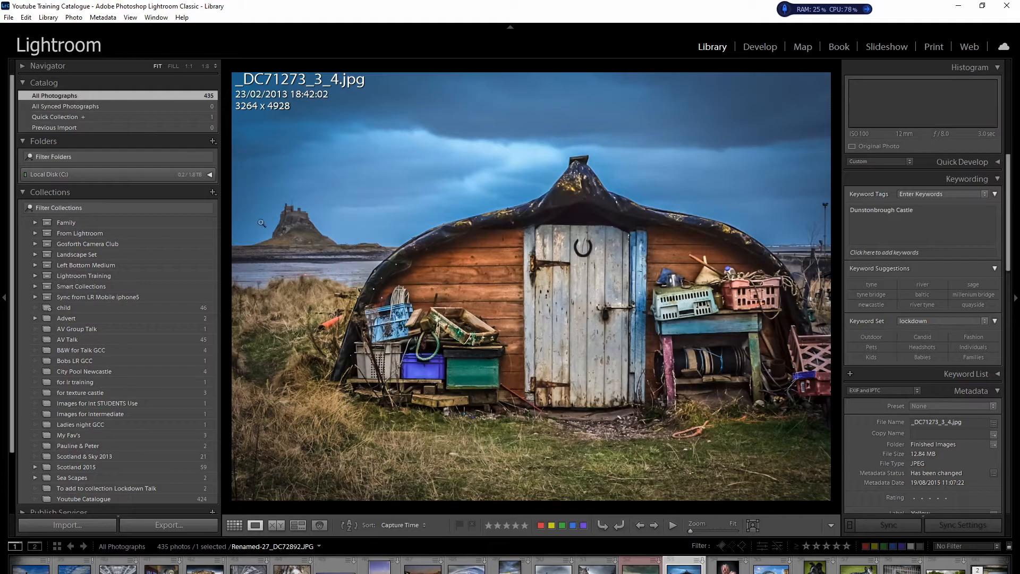
{"action": "left_click", "coordinate": [8, 17]}
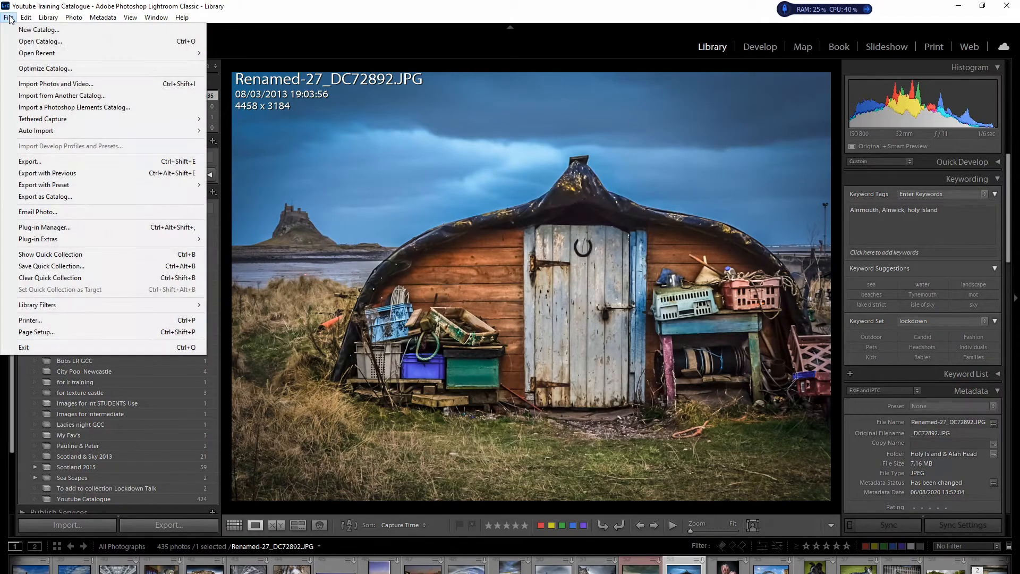
{"action": "left_click", "coordinate": [56, 165]}
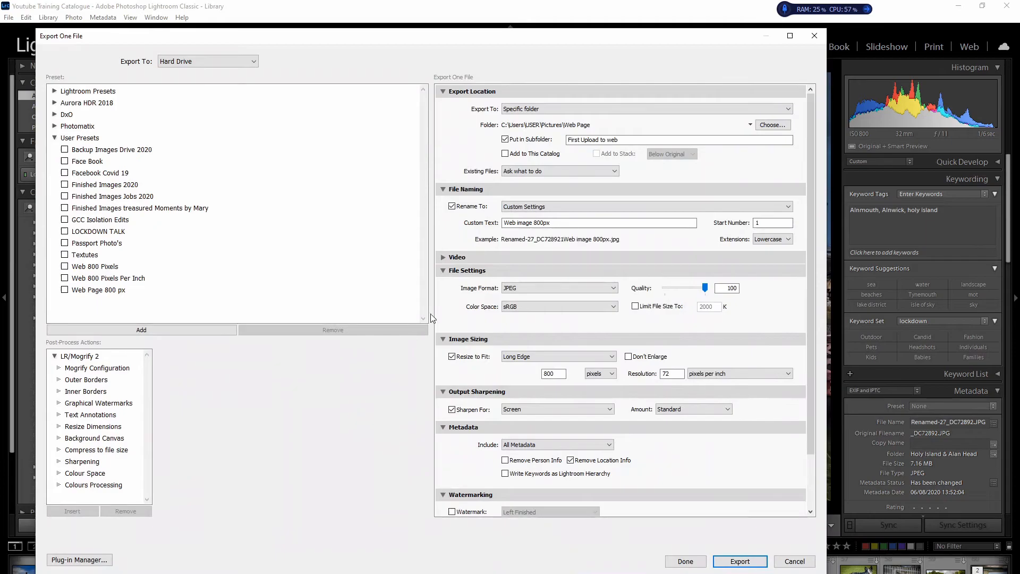
{"action": "left_click", "coordinate": [111, 174]}
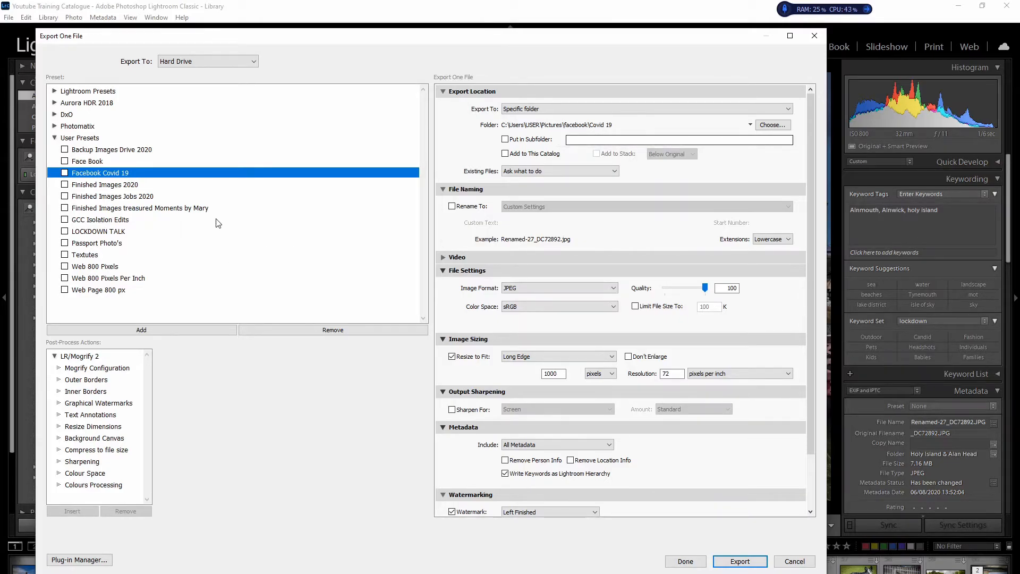
{"action": "left_click", "coordinate": [102, 292]}
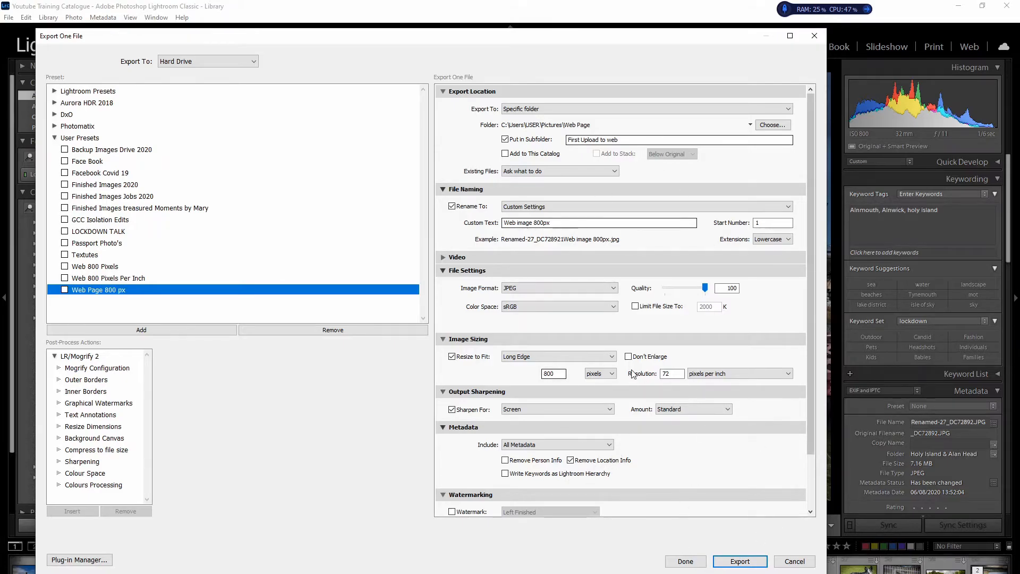
{"action": "left_click", "coordinate": [738, 562]}
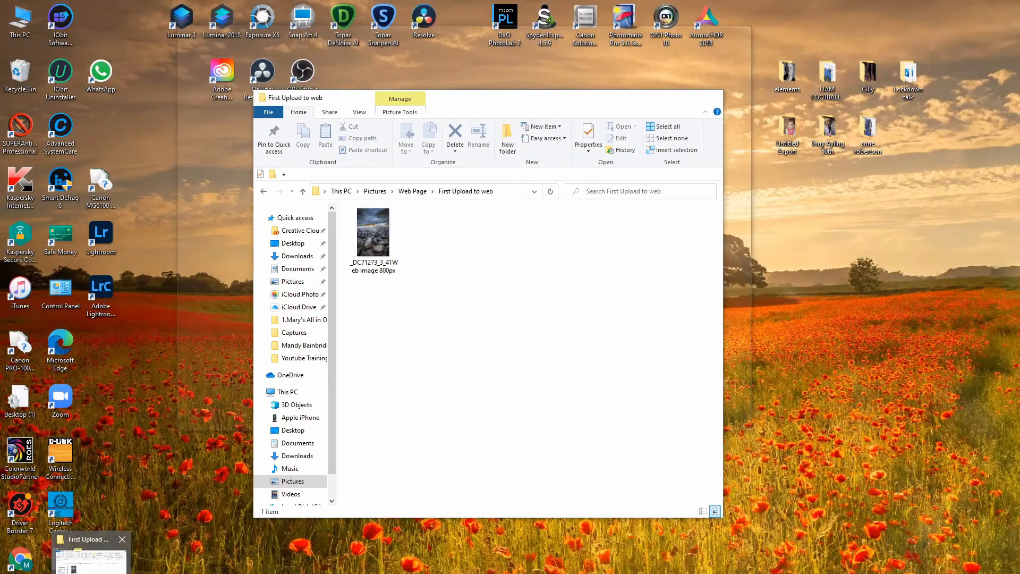
- Check the exported boat shed file's details in First Upload to web, and view both exported images full screen in Photos
{"action": "left_click", "coordinate": [91, 561]}
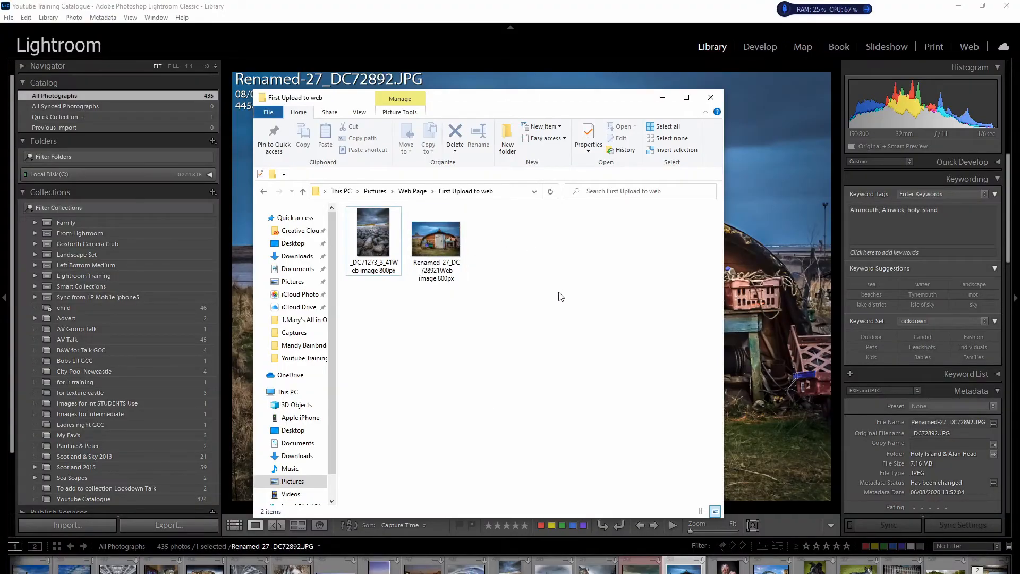
{"action": "mouse_move", "coordinate": [440, 263]}
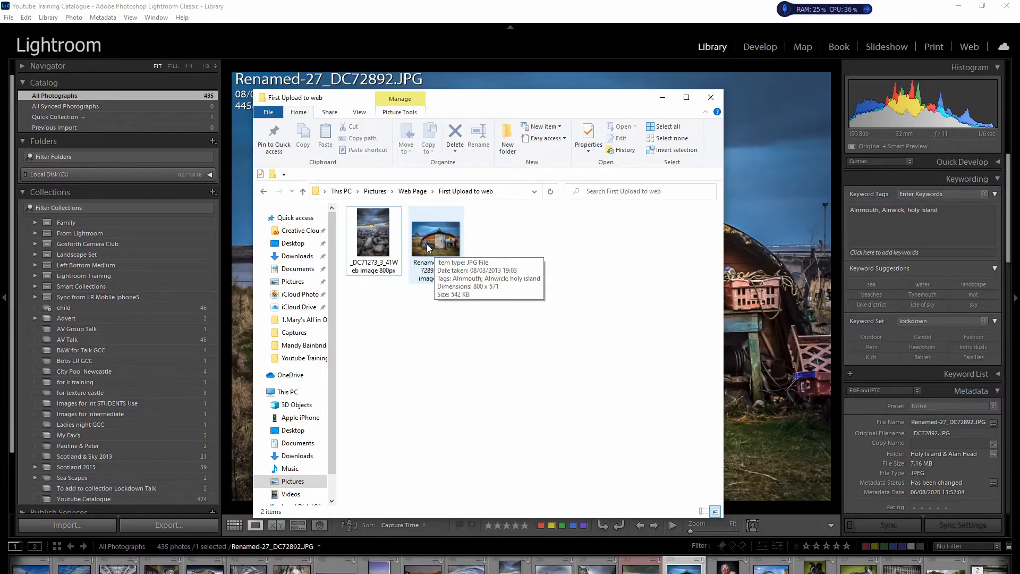
{"action": "left_click", "coordinate": [380, 236]}
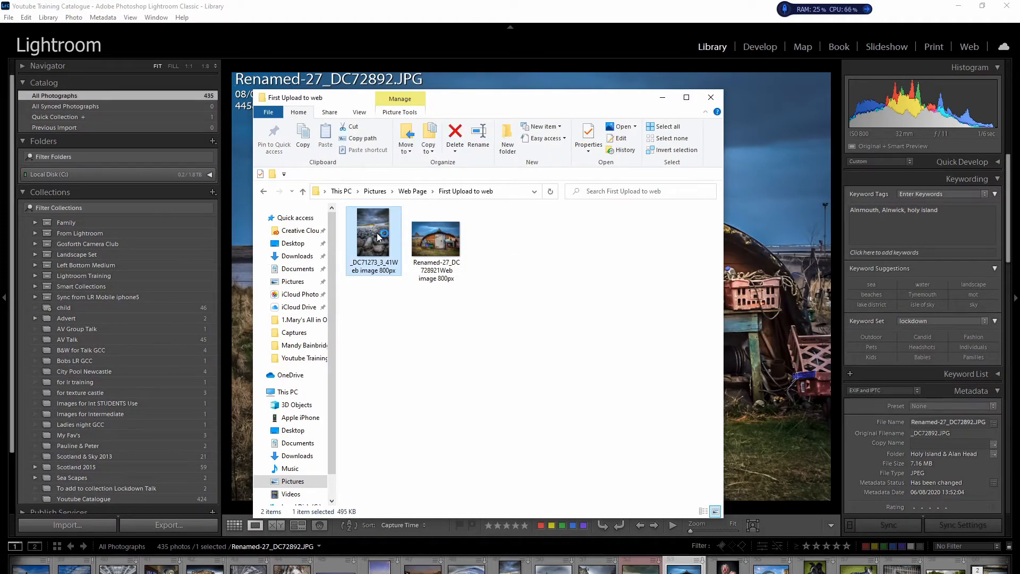
{"action": "double_click", "coordinate": [377, 233]}
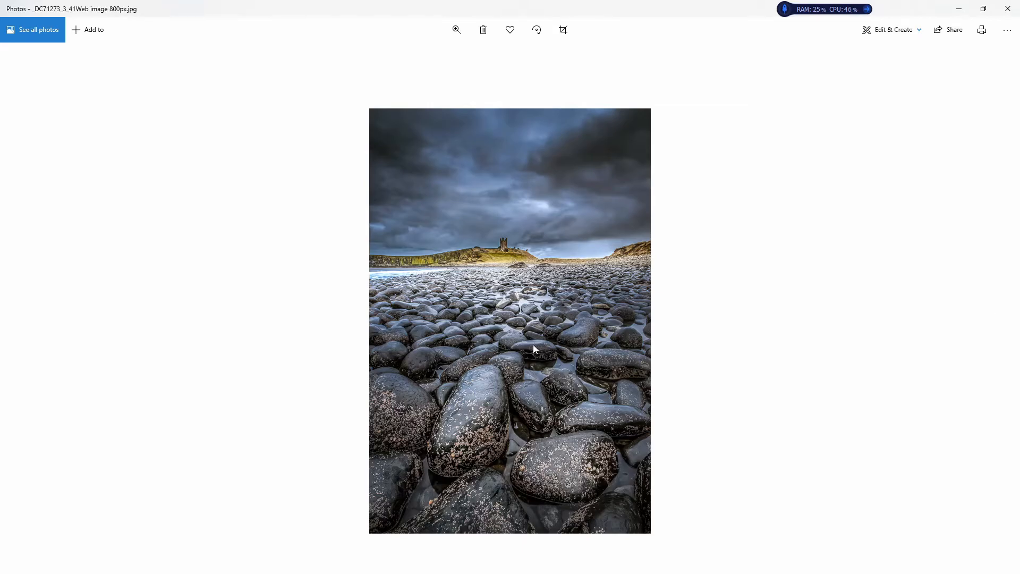
{"action": "left_click", "coordinate": [456, 30]}
{"action": "key", "text": "Right"}
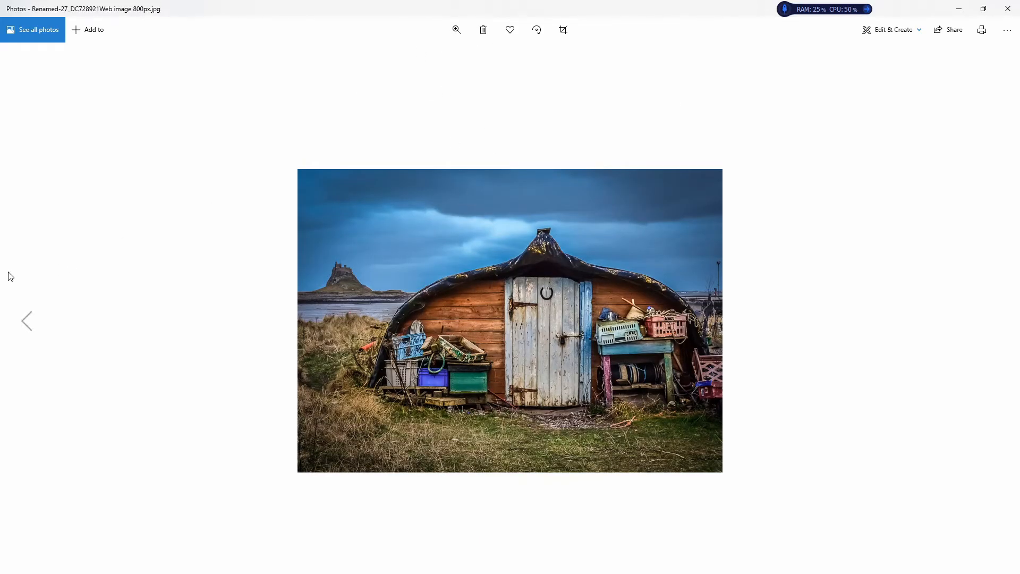
- Go back to the castle image and zoom in slightly to inspect it, and return to Lightroom with the viewer closed
{"action": "left_click", "coordinate": [27, 320]}
{"action": "left_click", "coordinate": [457, 30]}
{"action": "mouse_move", "coordinate": [413, 62]}
{"action": "left_mouse_down"}
{"action": "mouse_move", "coordinate": [464, 60]}
{"action": "mouse_move", "coordinate": [407, 60]}
{"action": "left_mouse_up"}
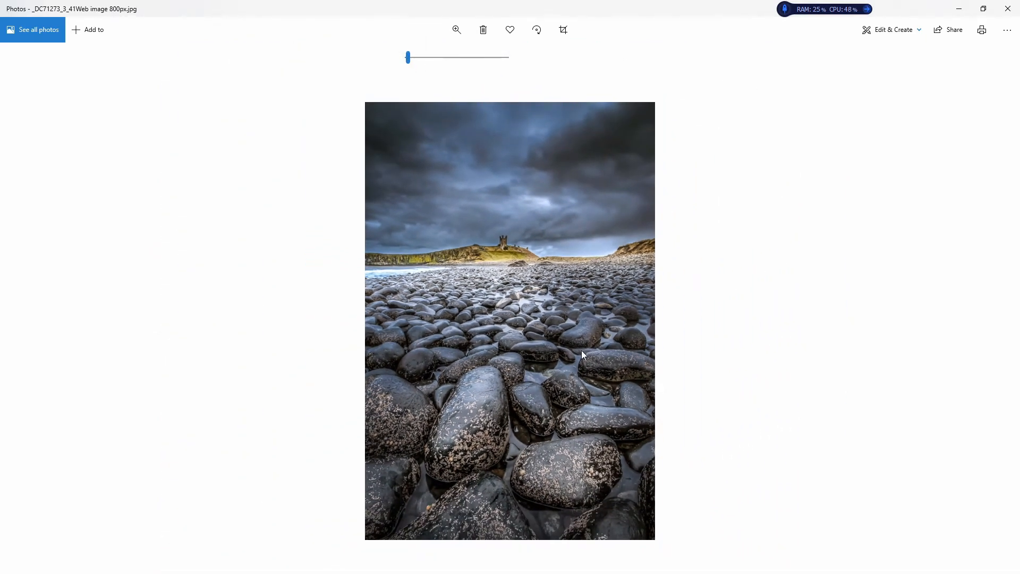
{"action": "left_click", "coordinate": [1008, 11]}
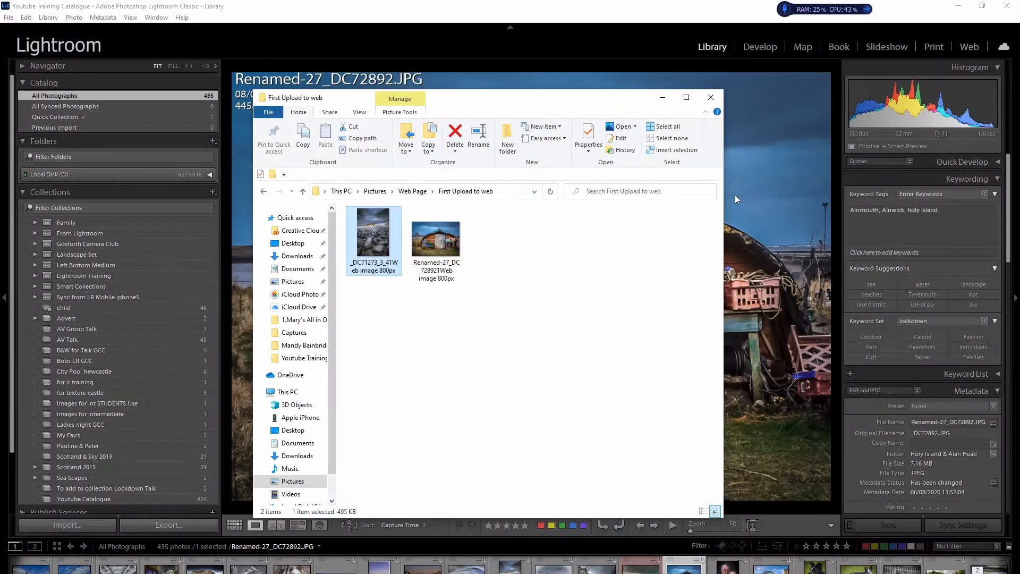
{"action": "left_click", "coordinate": [662, 101]}
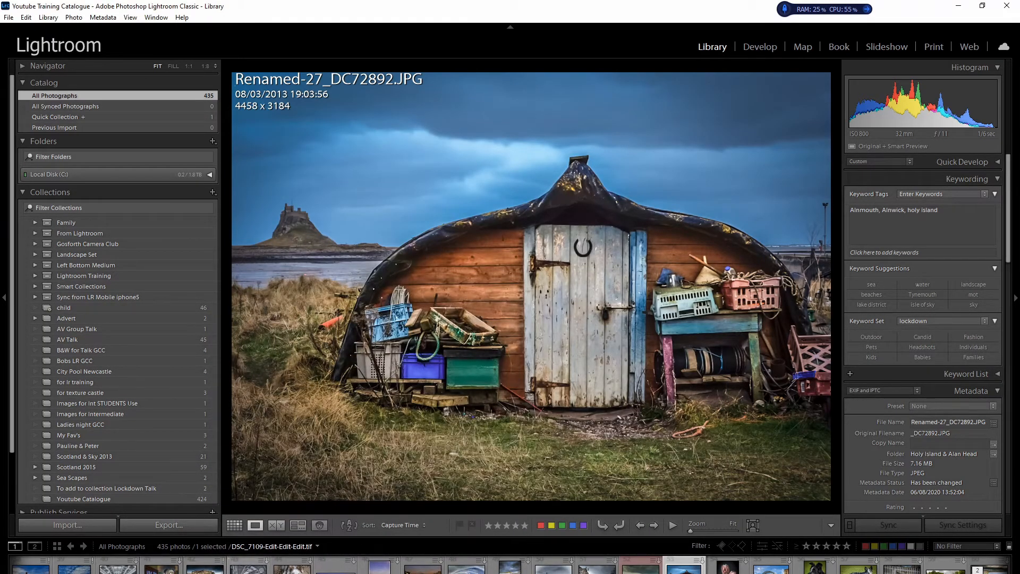
- Try setting up a batch export of three filmstrip photos with the Web Page 800 px, LOCKDOWN TALK and Facebook Covid 19 presets, and cancel it
{"action": "left_click", "coordinate": [247, 565]}
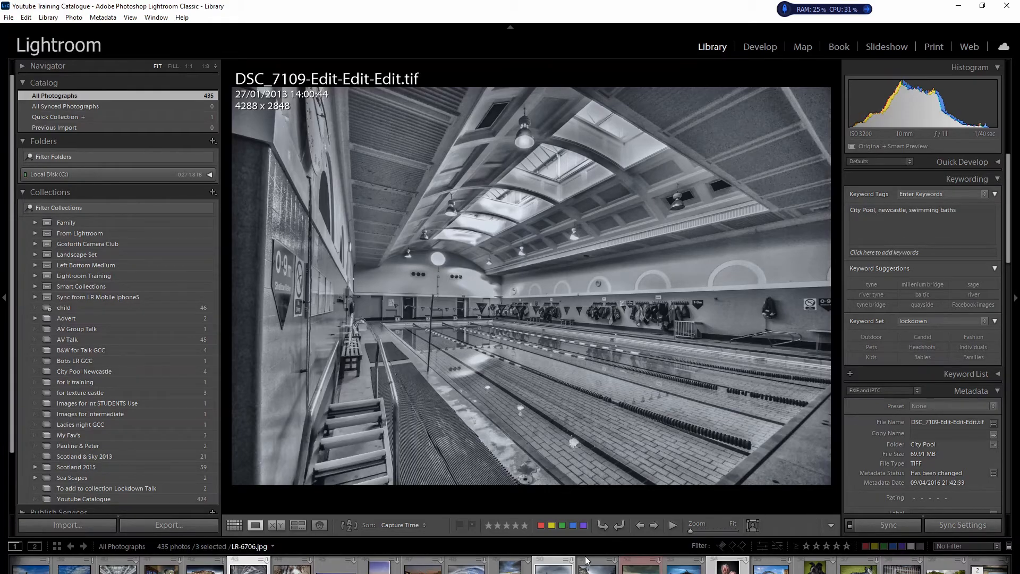
{"action": "left_click", "coordinate": [166, 526]}
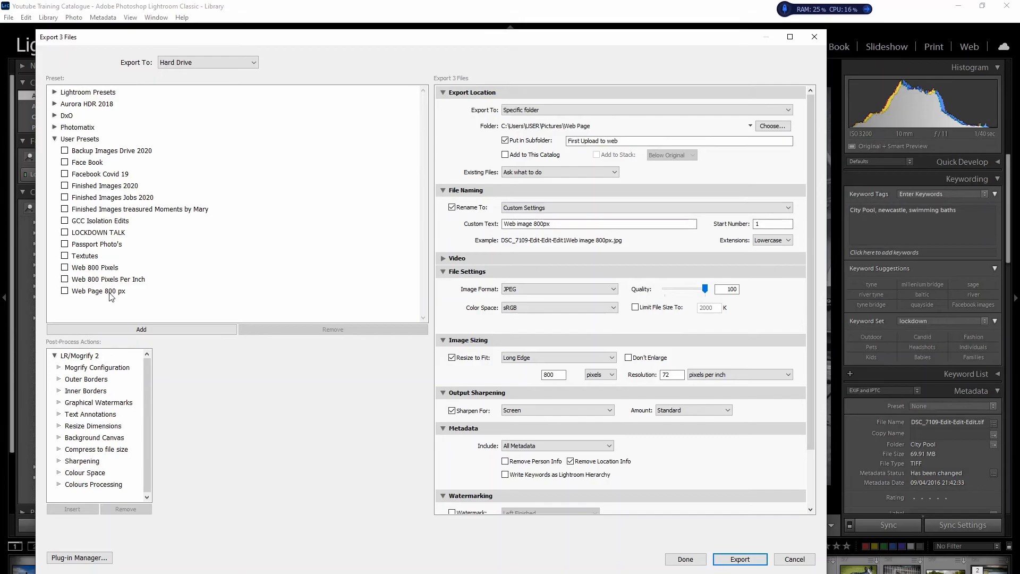
{"action": "left_click", "coordinate": [65, 291]}
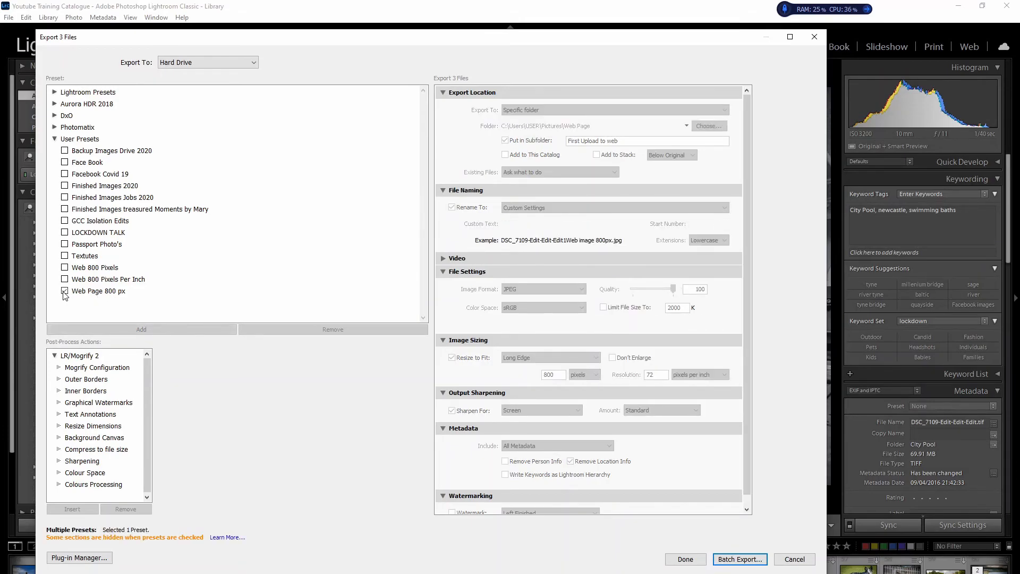
{"action": "left_click", "coordinate": [65, 234]}
{"action": "left_click", "coordinate": [65, 174]}
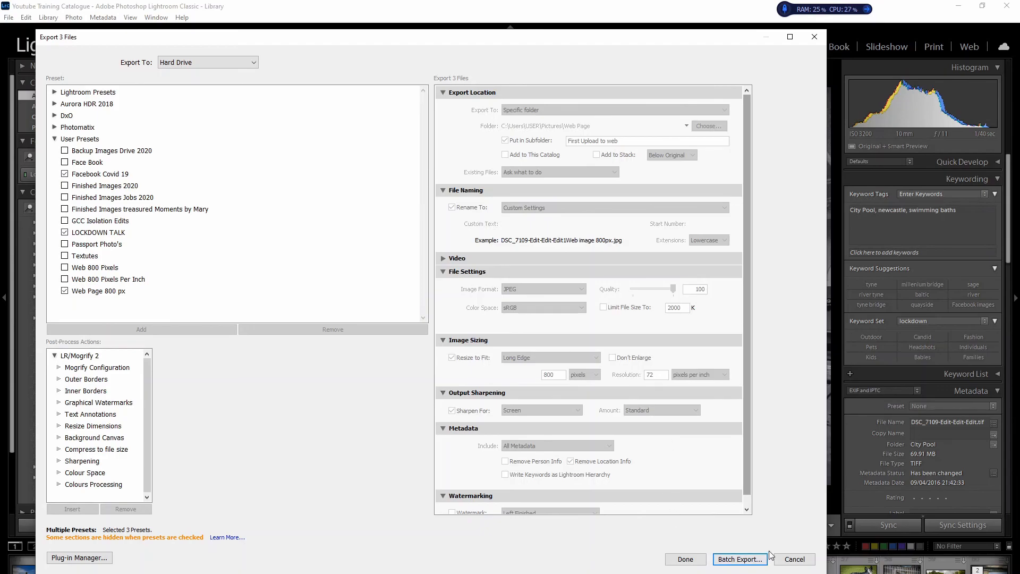
{"action": "left_click", "coordinate": [795, 559]}
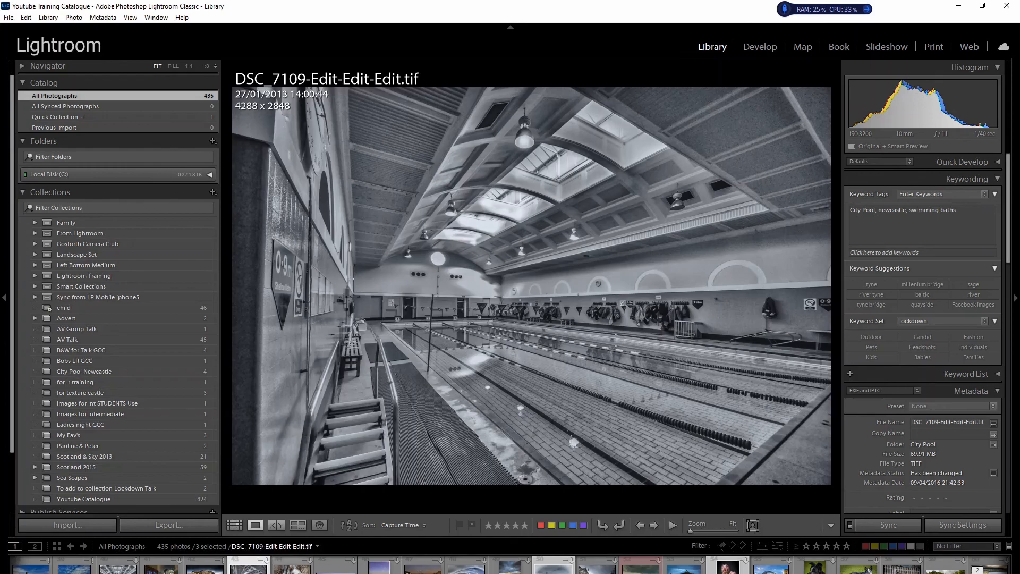